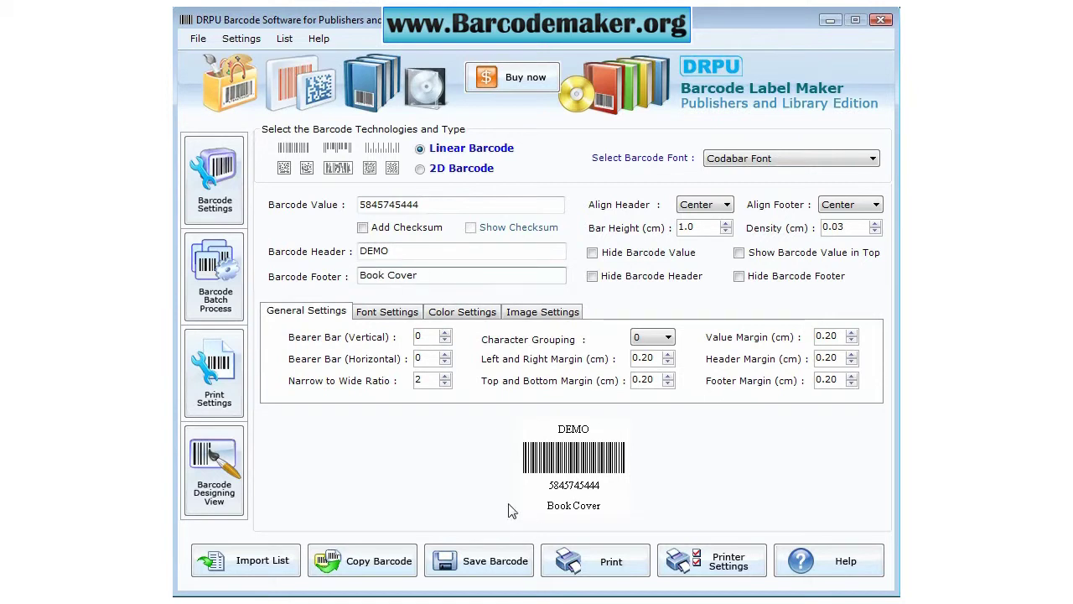
# Step: Change the barcode footer font to Arial in Bold style
pyautogui.click(384, 316)
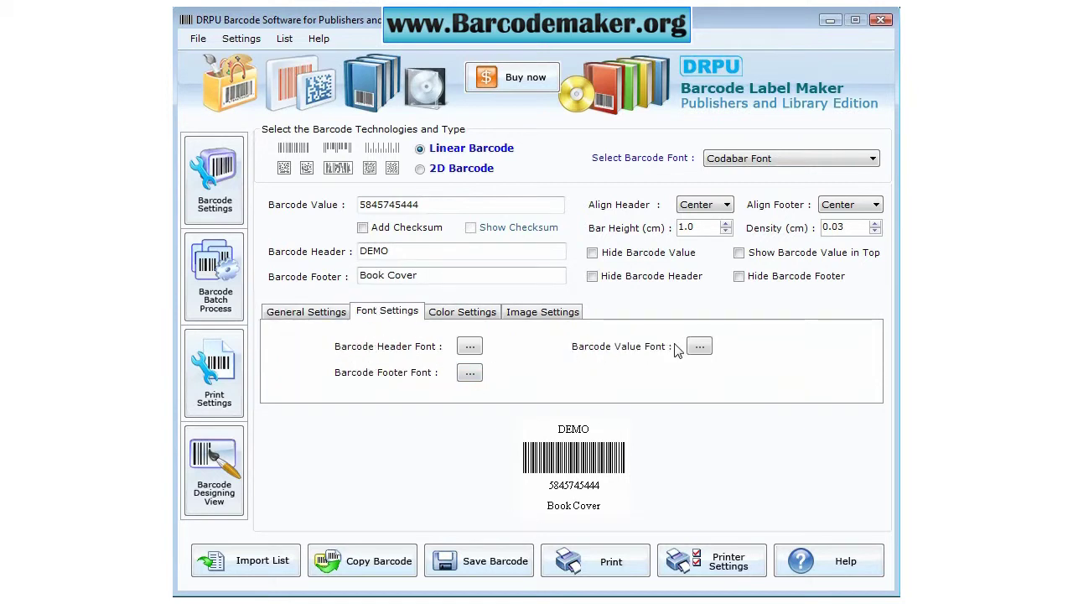
pyautogui.click(468, 375)
pyautogui.write('Arial')
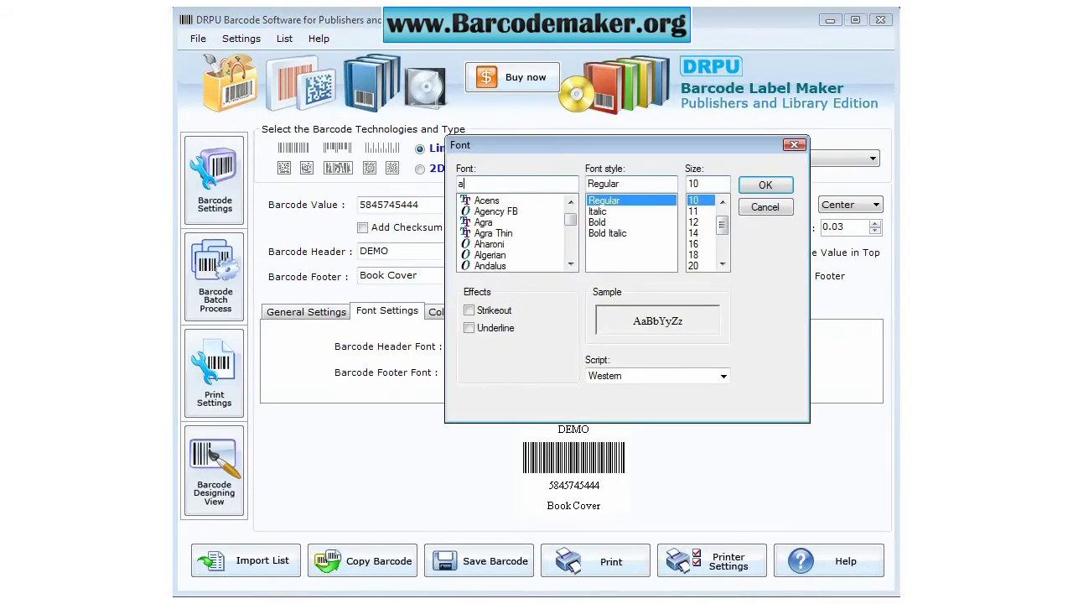
pyautogui.click(604, 222)
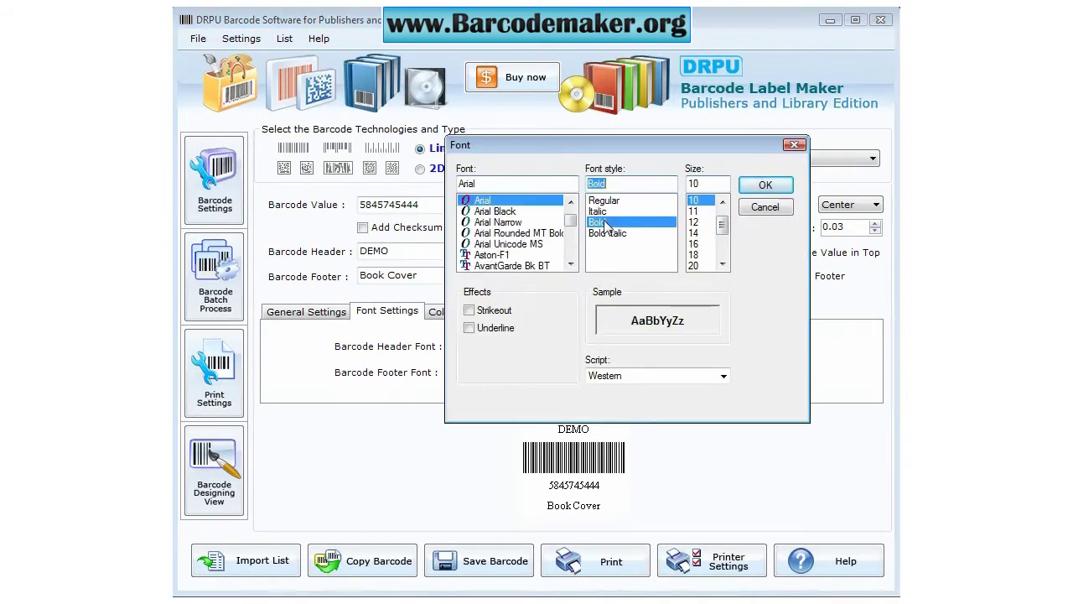
pyautogui.click(764, 184)
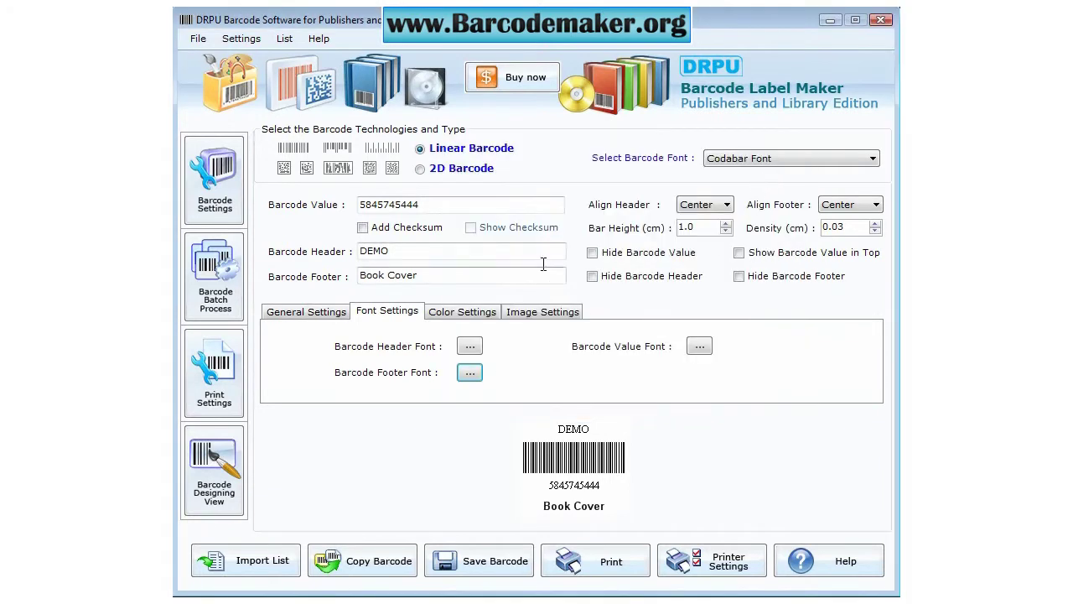
pyautogui.click(419, 169)
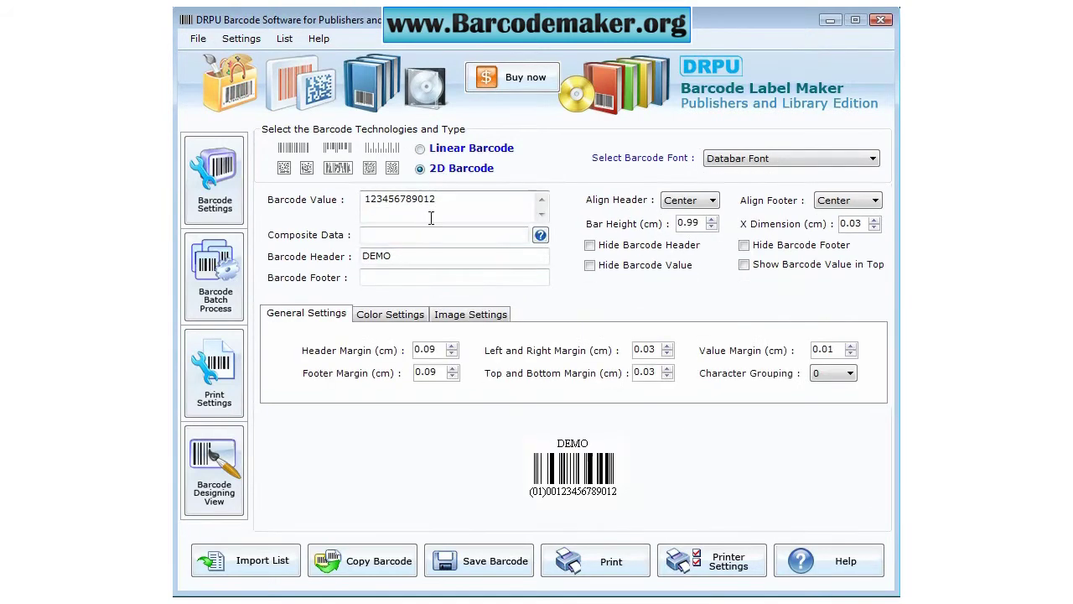
pyautogui.write('84476348533')
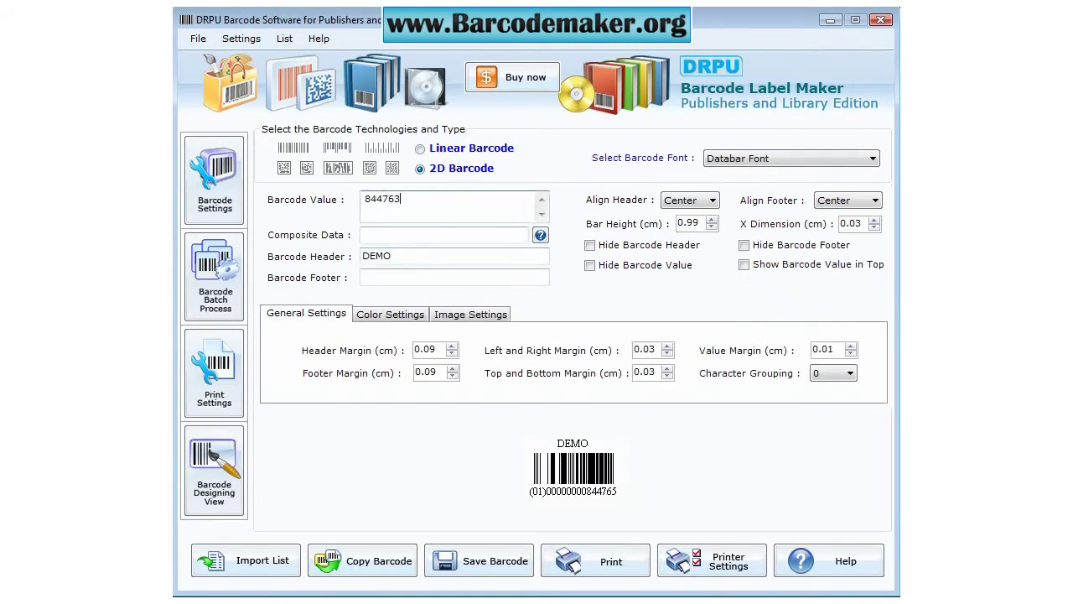
pyautogui.click(377, 278)
pyautogui.write('Book Cver')
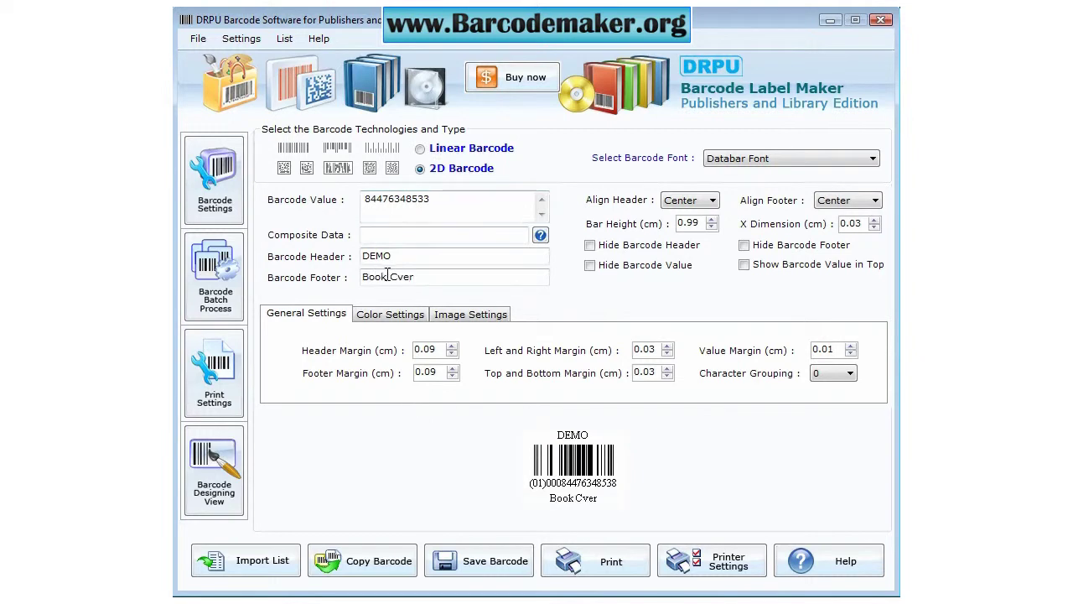
pyautogui.press('BackSpace')
pyautogui.press('BackSpace')
pyautogui.write('over')
pyautogui.click(388, 317)
pyautogui.click(339, 319)
pyautogui.click(470, 315)
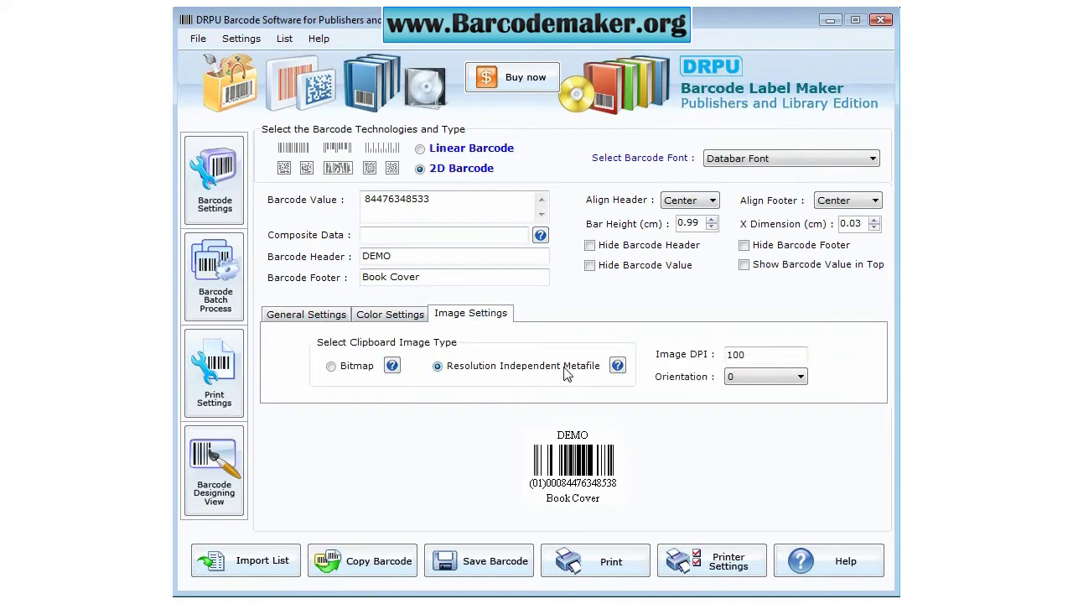
# Step: Change the 2D barcode's font to PDF417 Font
pyautogui.click(318, 317)
pyautogui.click(794, 159)
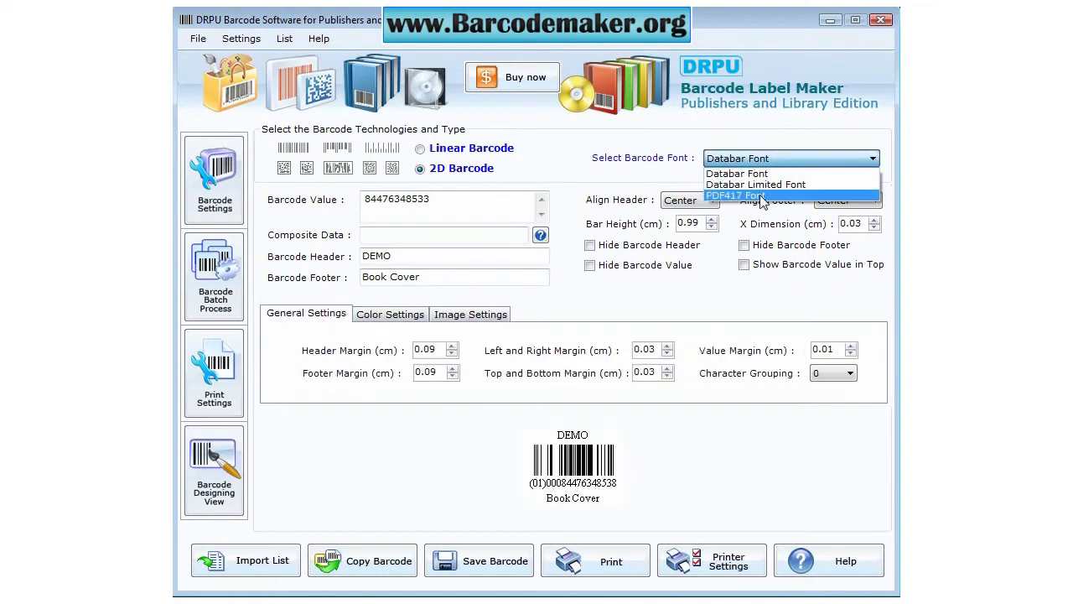
pyautogui.click(763, 198)
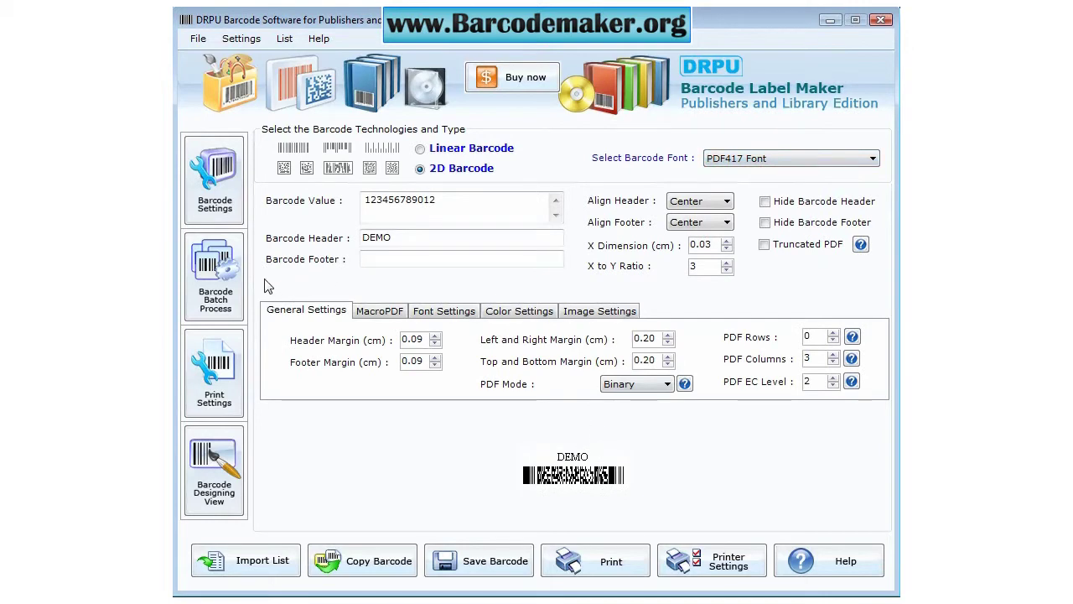
# Step: Generate a sequential barcode value list in batch processing with prefix 6546, range 70 to 107 and suffix 4545
pyautogui.click(218, 292)
pyautogui.click(362, 186)
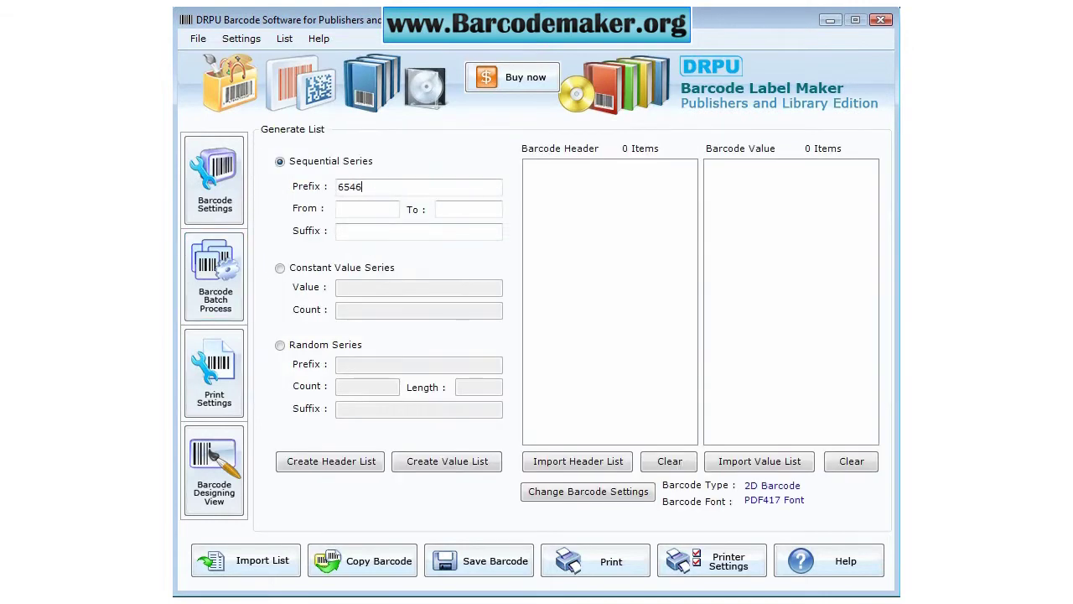
pyautogui.click(348, 232)
pyautogui.write('4545')
pyautogui.click(347, 209)
pyautogui.write('70')
pyautogui.click(499, 210)
pyautogui.write('107')
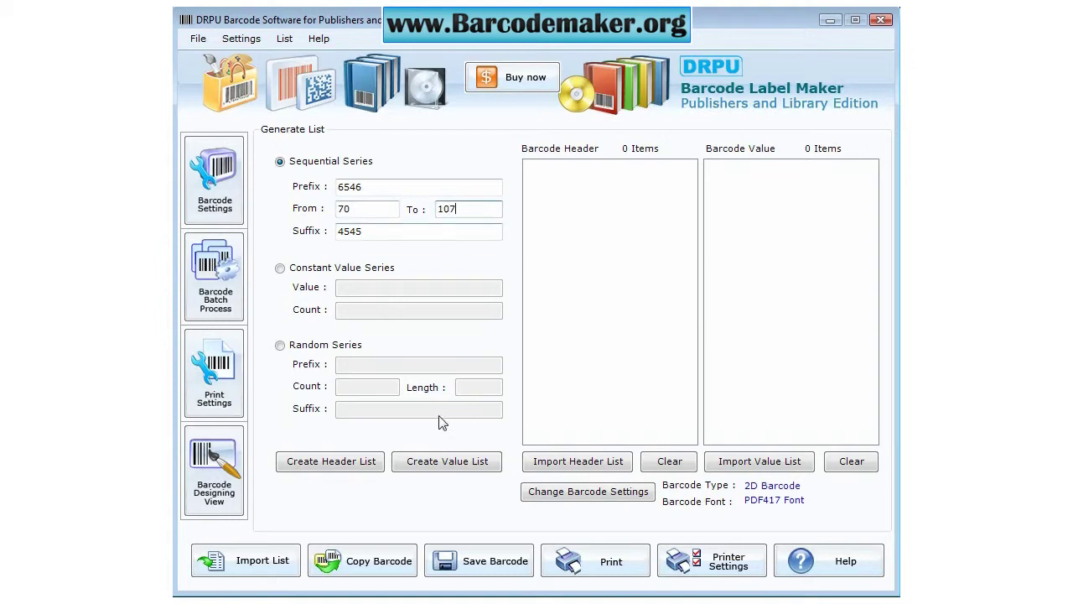
pyautogui.click(435, 469)
pyautogui.moveTo(869, 260); pyautogui.dragTo(870, 216)
pyautogui.click(335, 268)
pyautogui.click(357, 285)
pyautogui.write('784573392349')
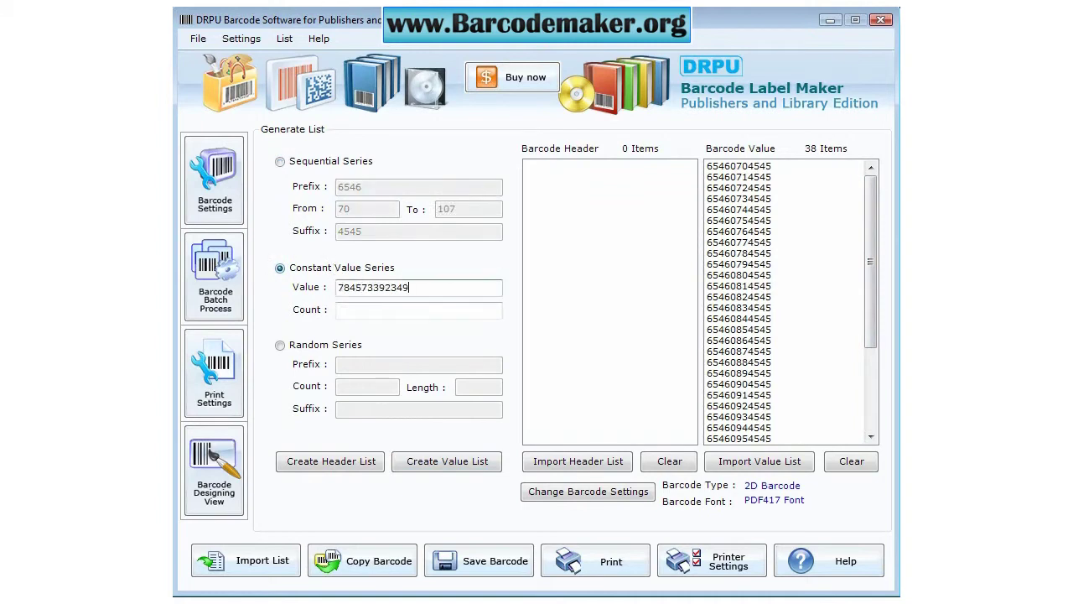
pyautogui.click(338, 309)
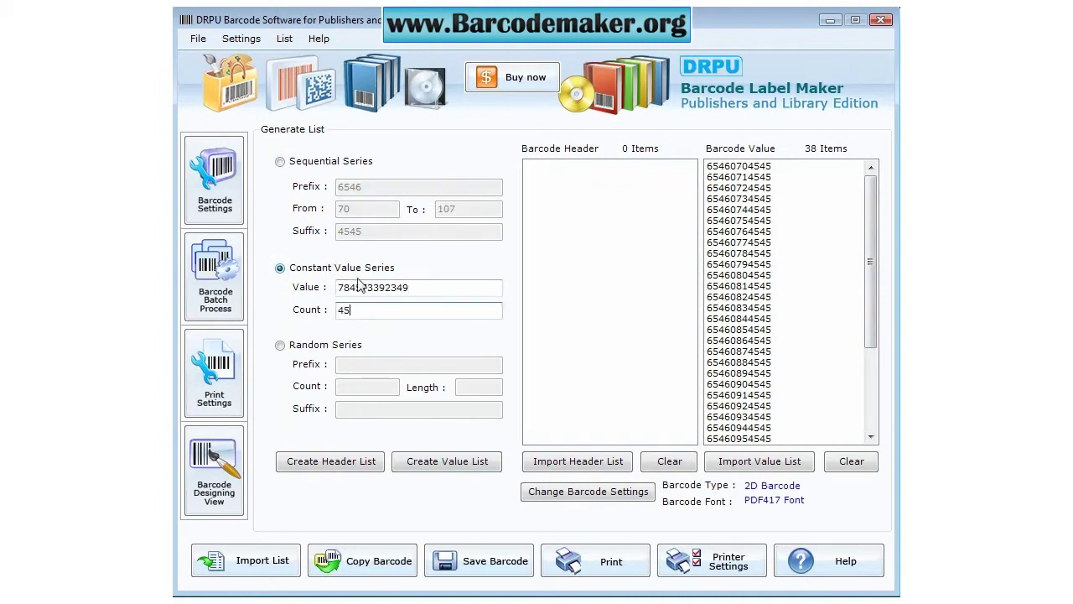
pyautogui.click(444, 461)
pyautogui.moveTo(870, 226); pyautogui.dragTo(870, 184)
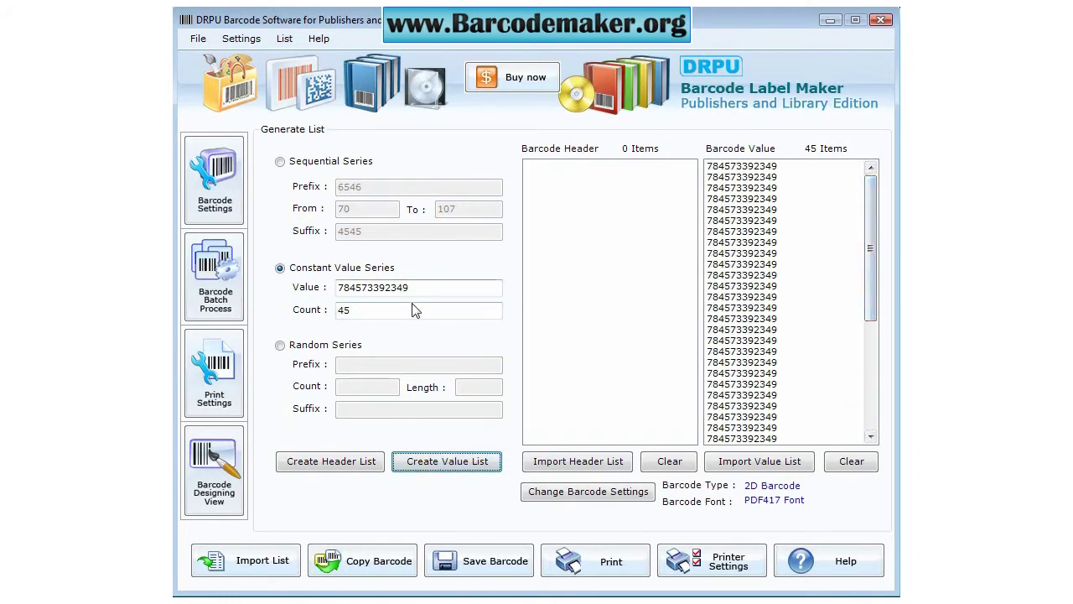
# Step: Generate a random series for the barcode value list with prefix 358, count 45, length 5 and suffix 9767
pyautogui.click(289, 345)
pyautogui.click(353, 365)
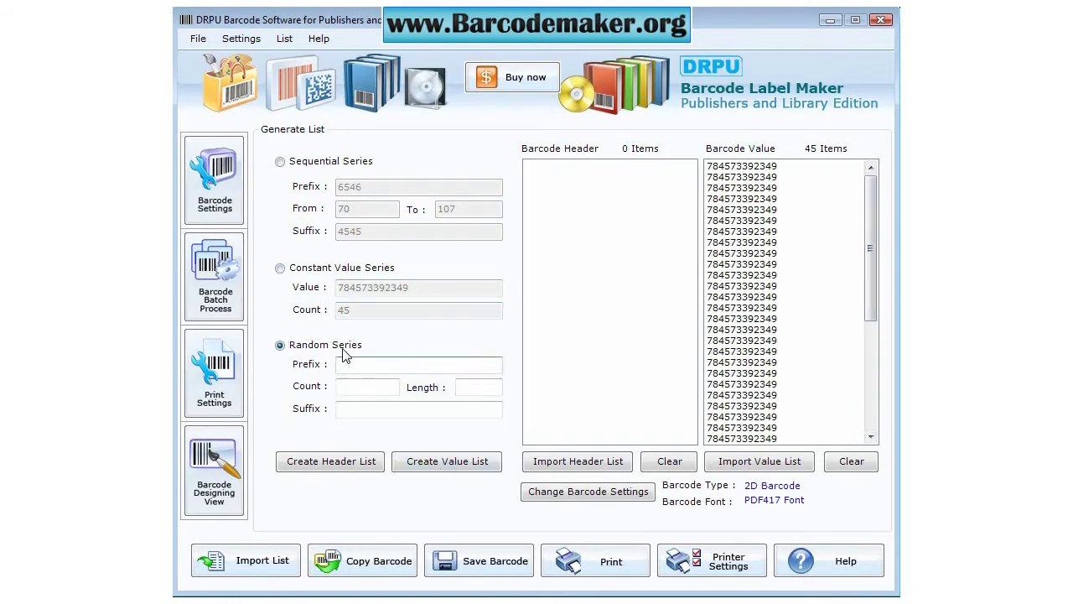
pyautogui.click(378, 412)
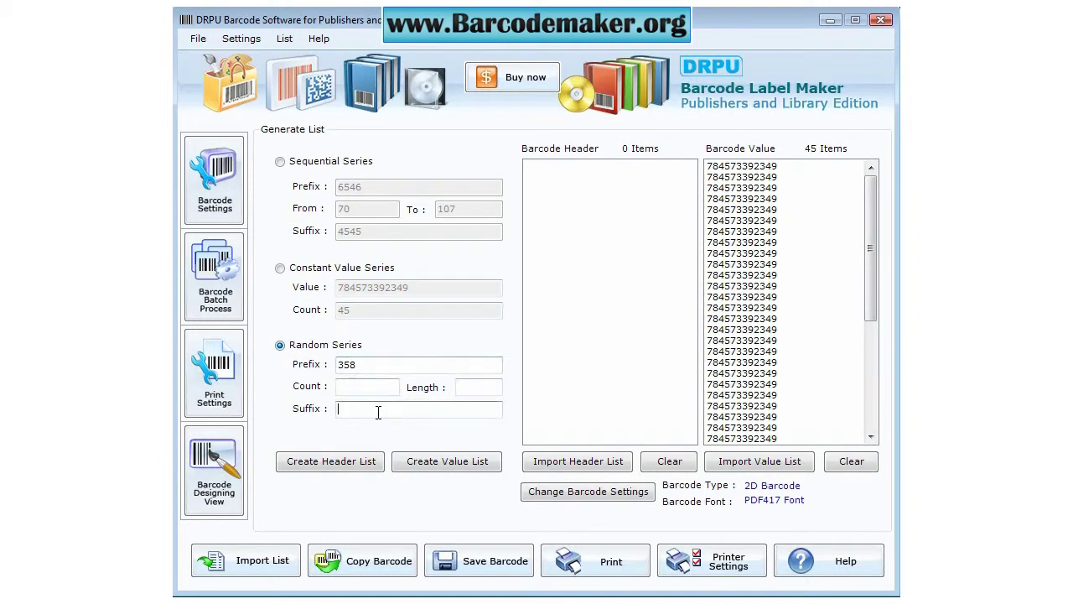
pyautogui.click(361, 388)
pyautogui.write('45')
pyautogui.click(453, 462)
pyautogui.moveTo(871, 286); pyautogui.dragTo(877, 250)
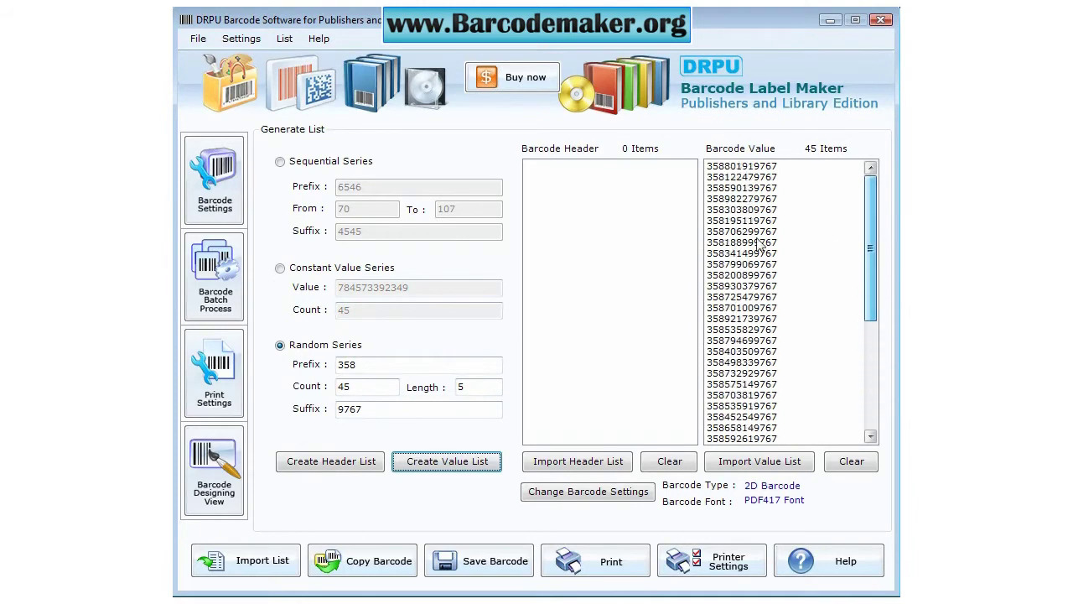
# Step: Set the print layout to 5 columns and 4 rows with Auto (Center) alignment
pyautogui.click(216, 399)
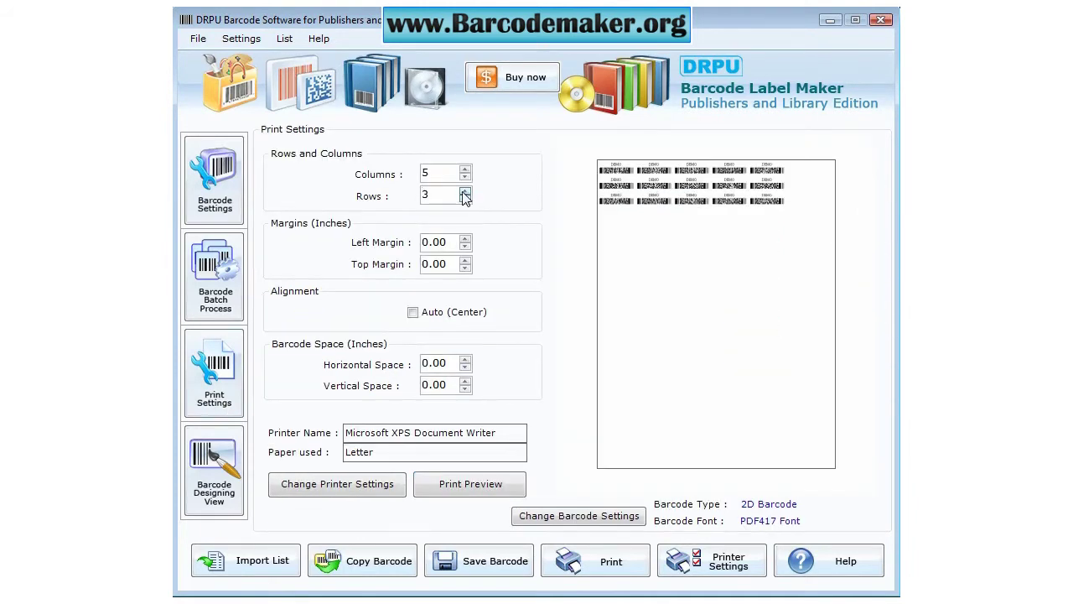
pyautogui.click(465, 191)
pyautogui.click(412, 311)
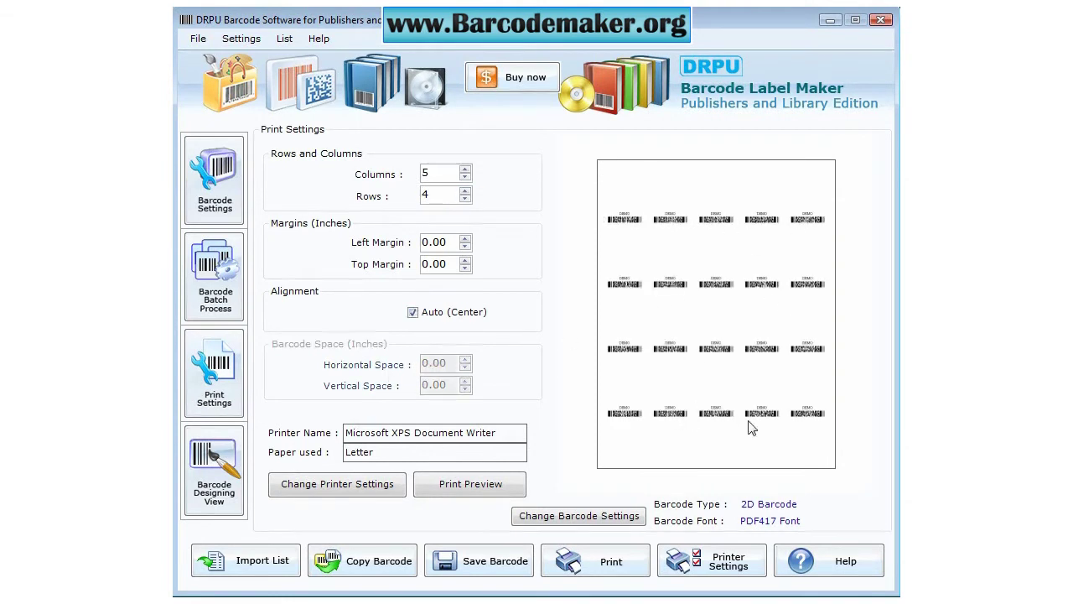
# Step: Preview the barcode print page, inspect the barcodes enlarged, and close the preview
pyautogui.click(472, 487)
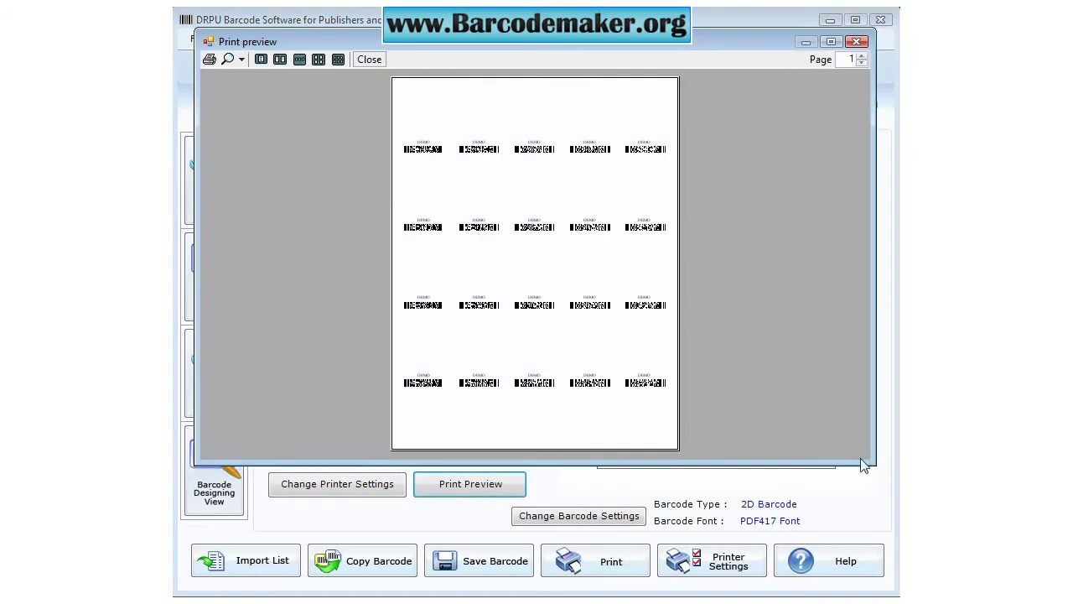
pyautogui.click(241, 60)
pyautogui.click(260, 130)
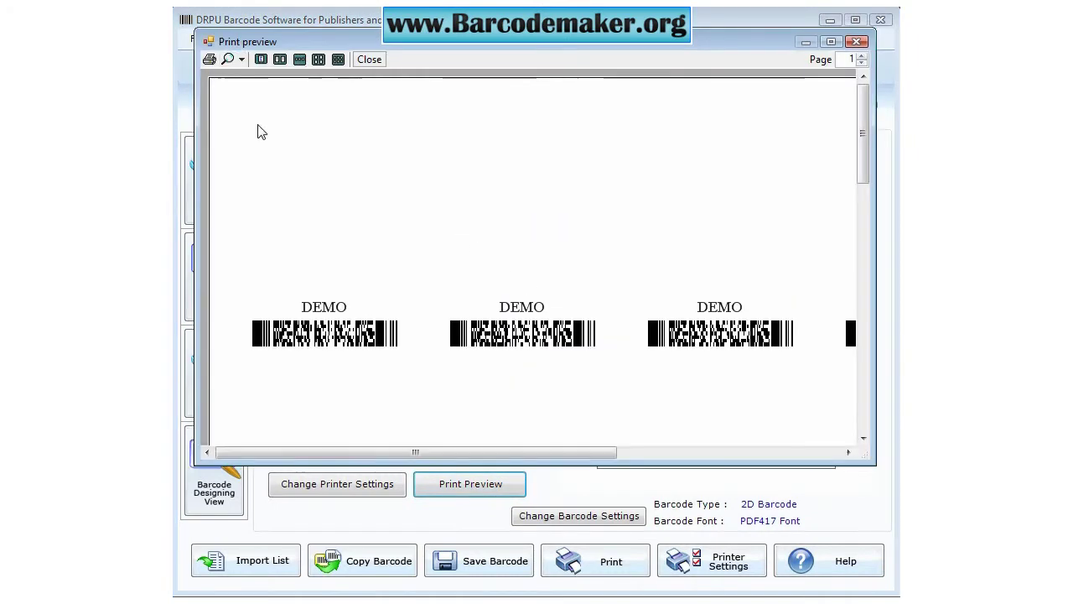
pyautogui.click(858, 41)
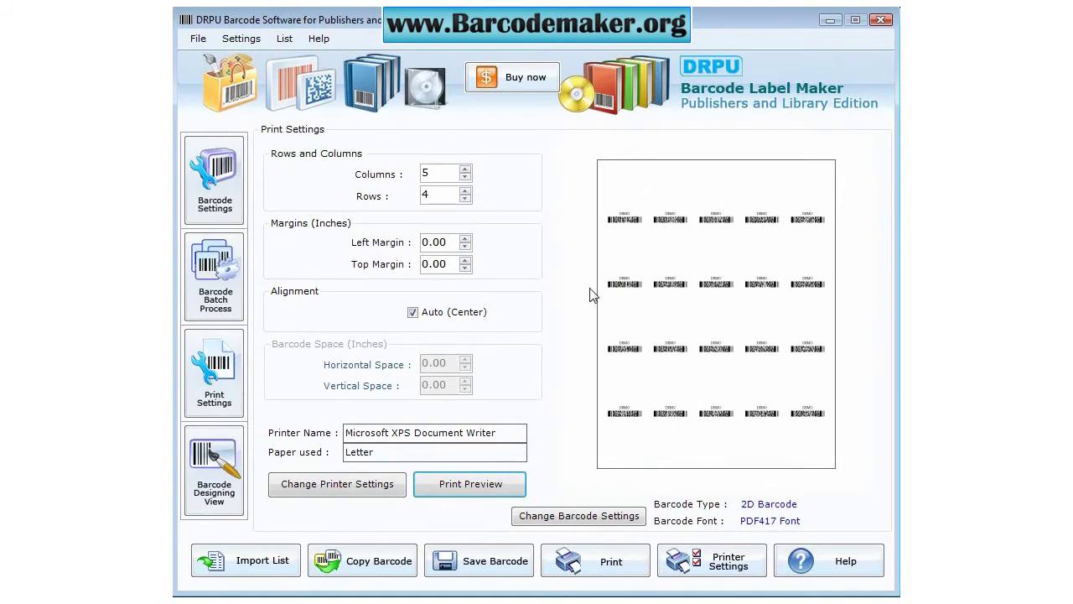
# Step: Switch to the Barcode Designing view and start a new label
pyautogui.click(221, 494)
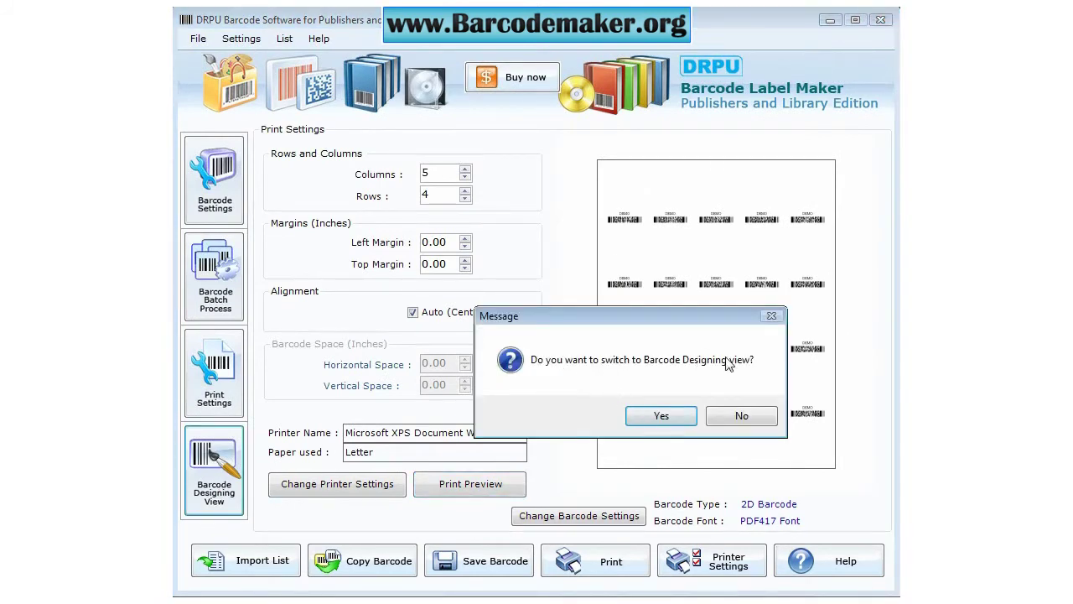
pyautogui.click(662, 416)
pyautogui.click(202, 39)
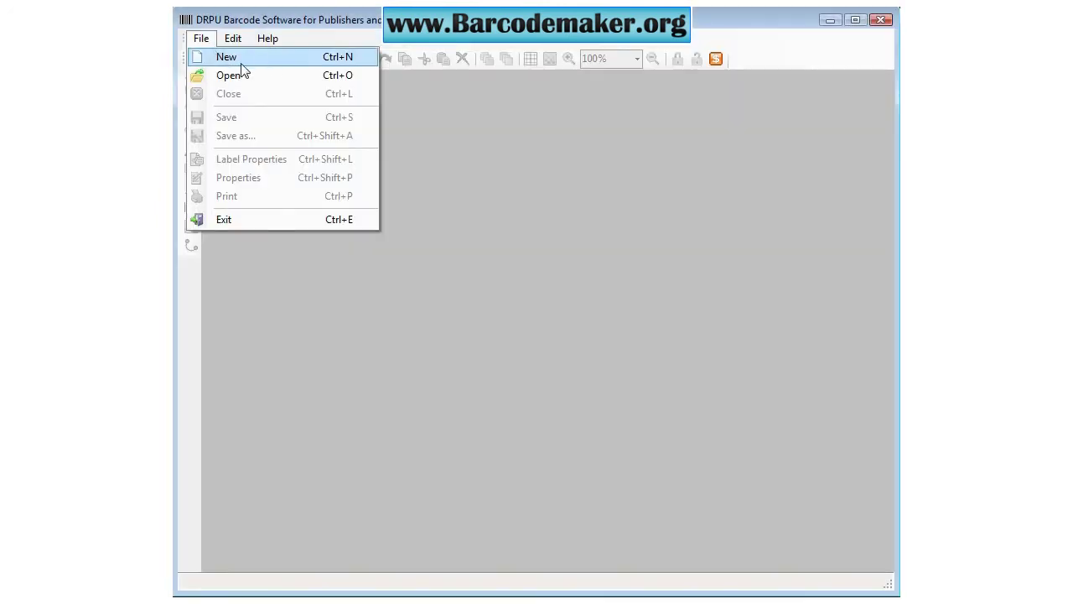
pyautogui.click(242, 61)
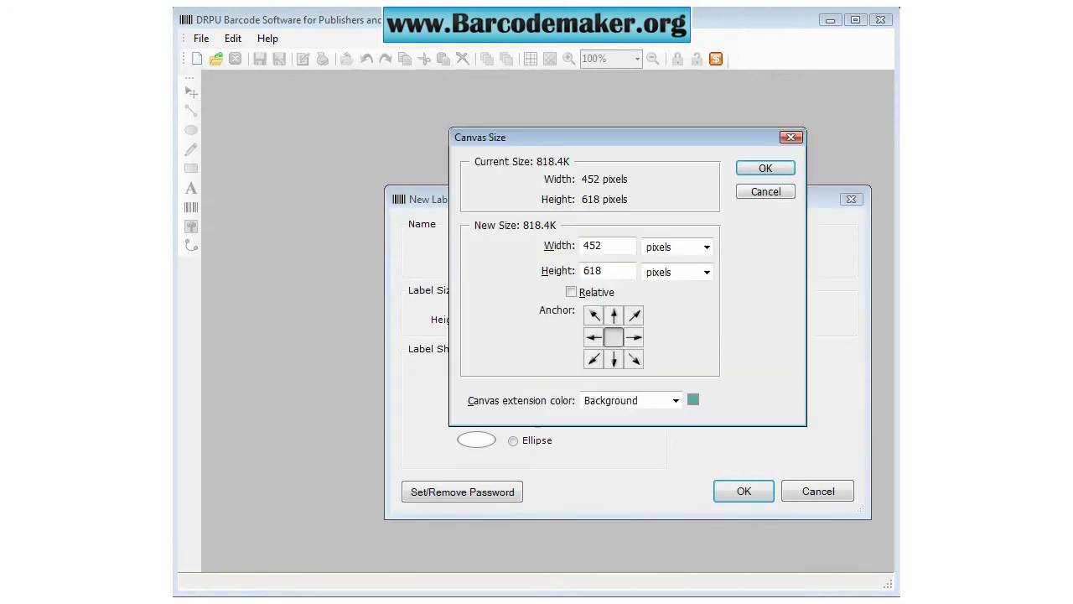
# Step: Check the cover image's canvas width and height in mm in the image editor and leave its size as is
pyautogui.click(688, 247)
pyautogui.click(669, 316)
pyautogui.doubleClick(605, 246)
pyautogui.doubleClick(624, 271)
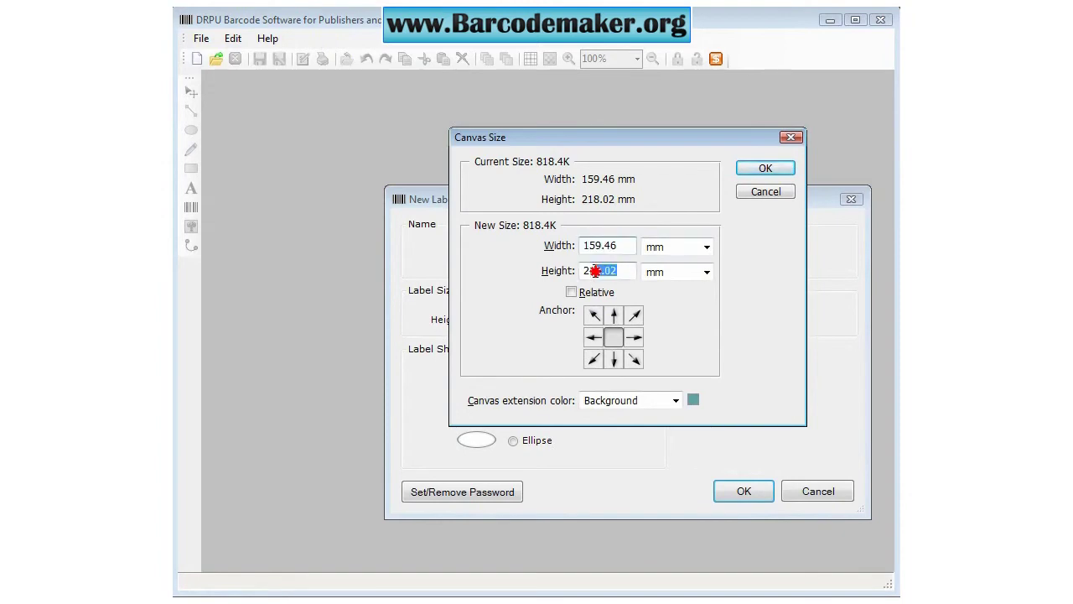
pyautogui.click(764, 192)
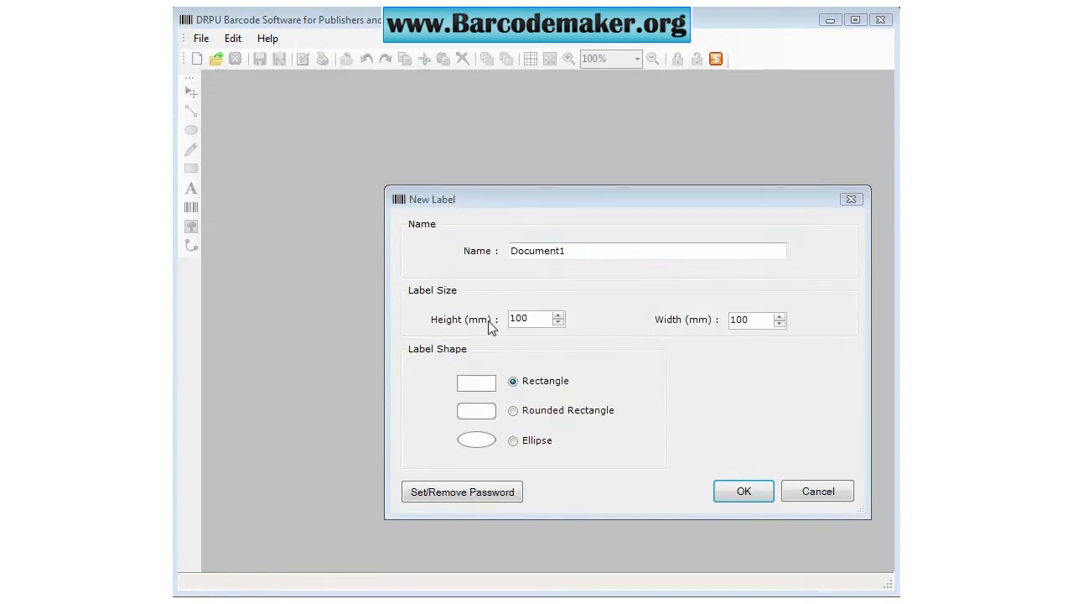
# Step: Create the rectangular label with a height of 218 mm and a width matching the cover image's canvas
pyautogui.doubleClick(526, 319)
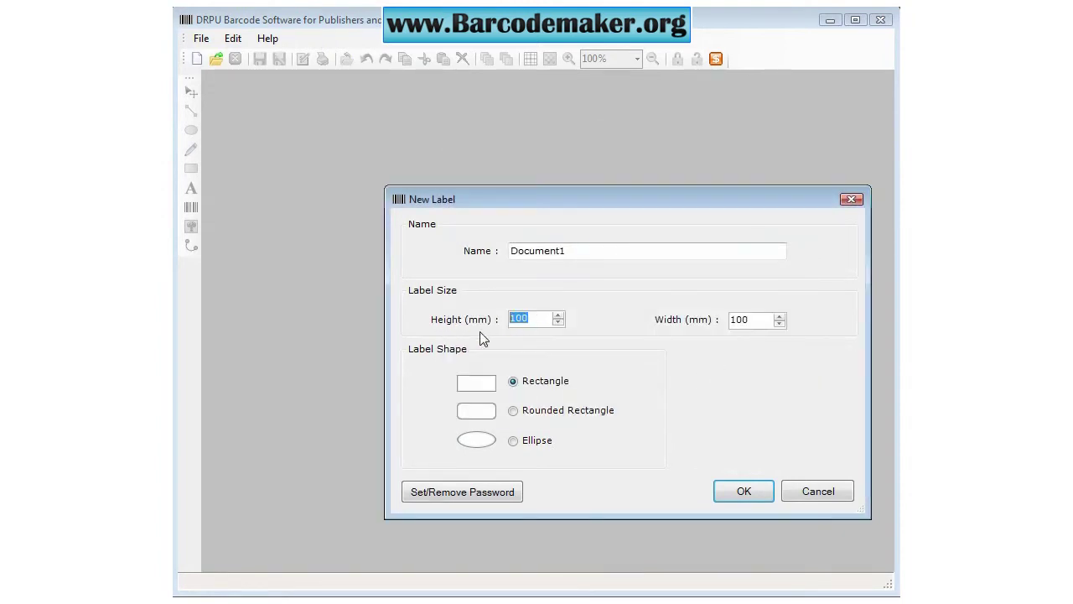
pyautogui.write('218')
pyautogui.press('Tab')
pyautogui.write('1')
pyautogui.click(726, 490)
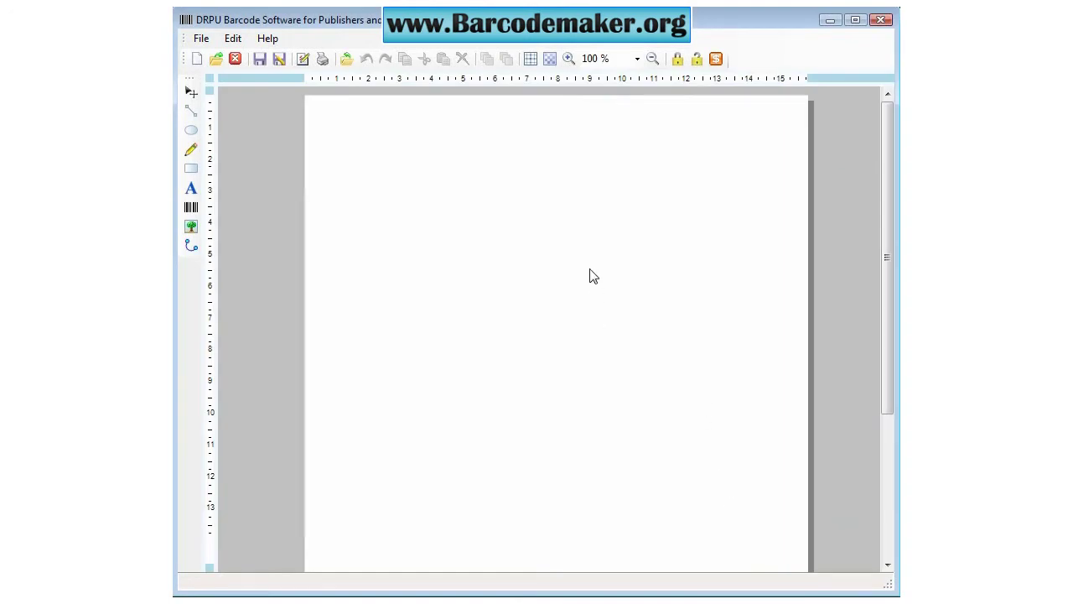
# Step: Insert the book cover.jpg picture so that it fills the entire label
pyautogui.click(621, 58)
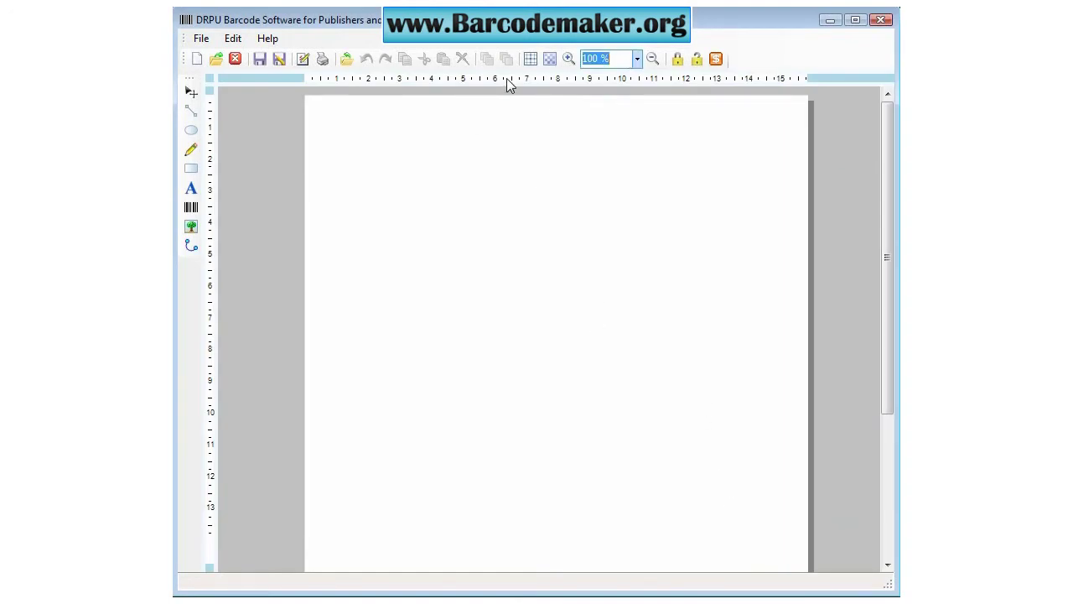
pyautogui.write('80')
pyautogui.press('Return')
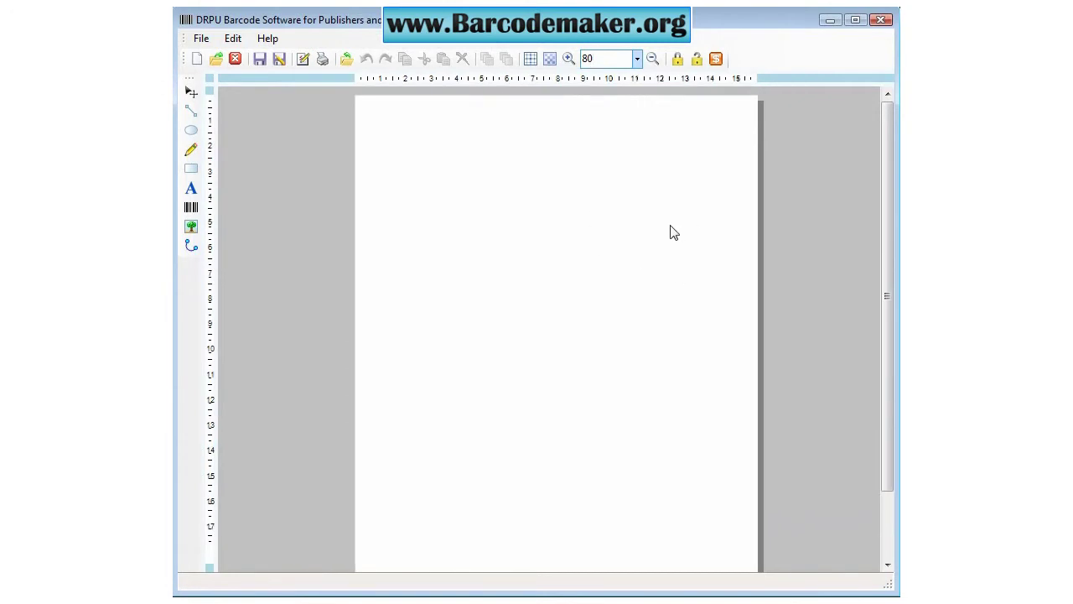
pyautogui.doubleClick(616, 57)
pyautogui.write('50')
pyautogui.press('Return')
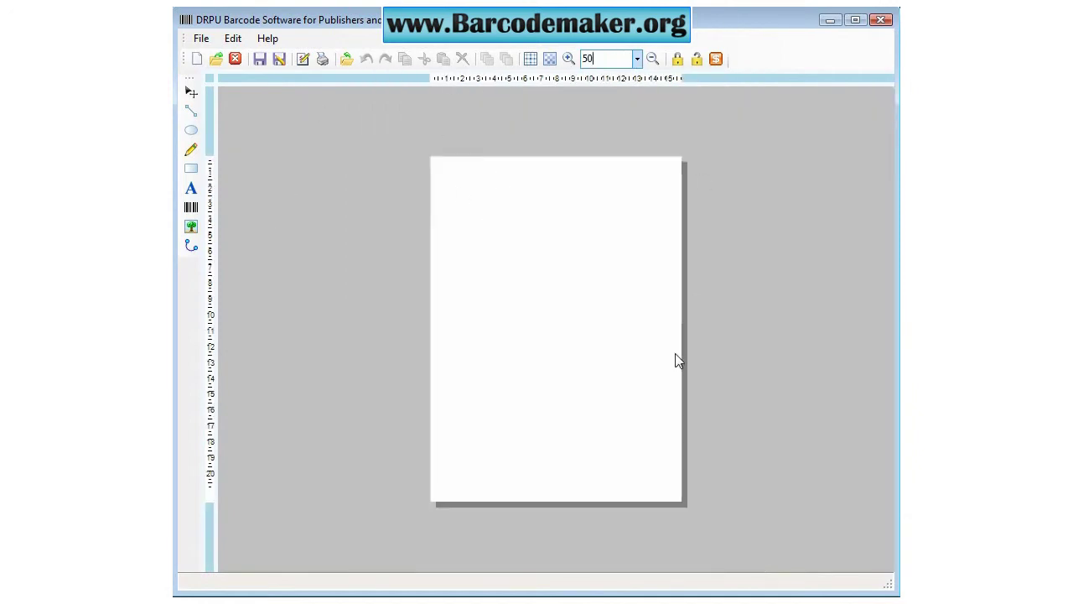
pyautogui.click(191, 225)
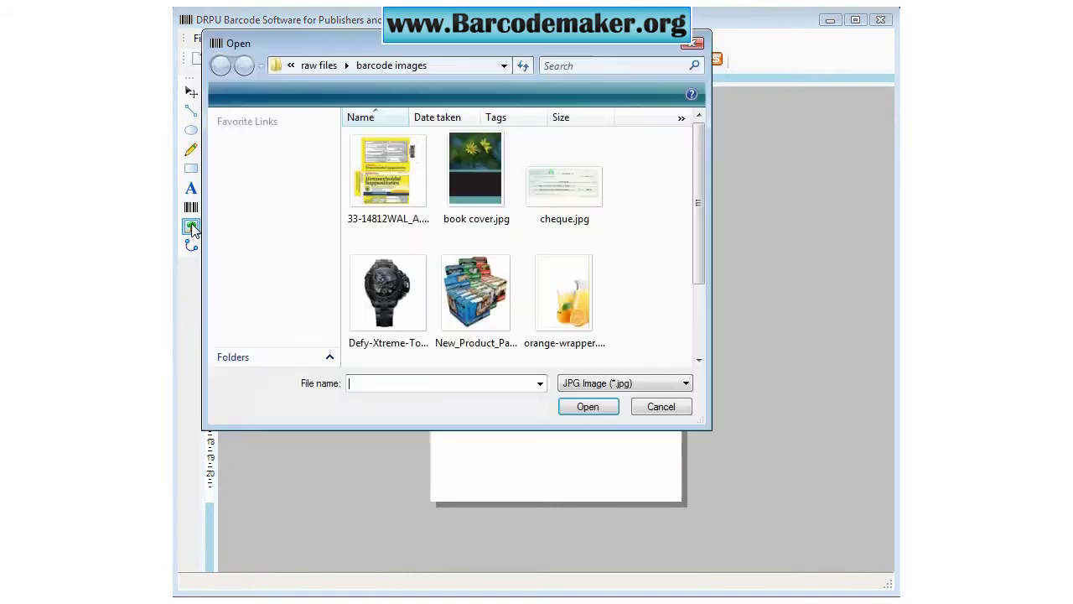
pyautogui.click(474, 166)
pyautogui.click(588, 407)
pyautogui.moveTo(430, 157); pyautogui.dragTo(684, 502)
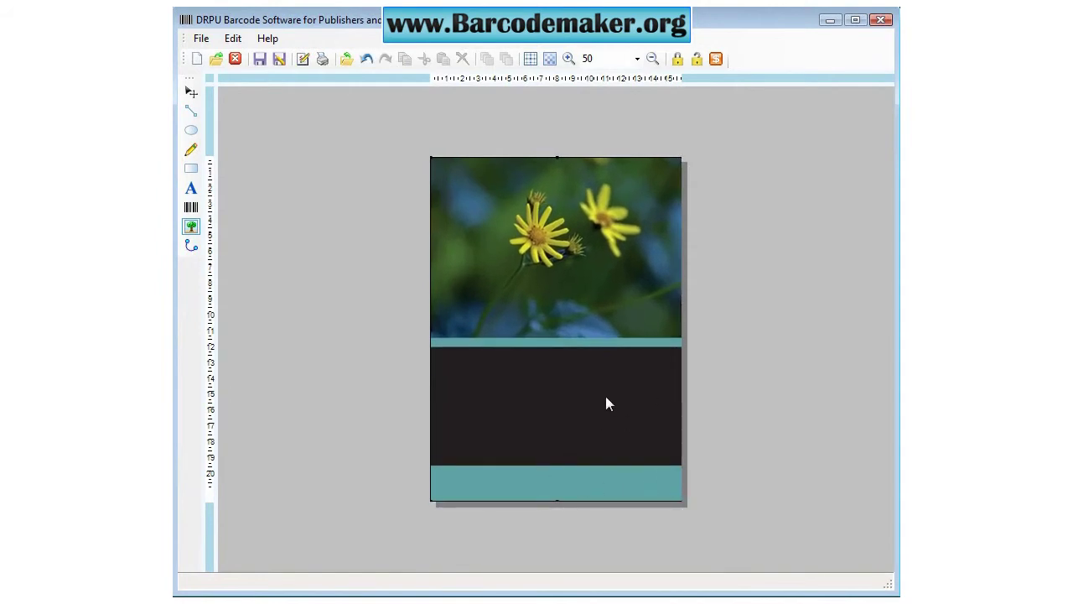
# Step: Add the text "learn by doing : less theory, more results" on the thin teal strip below the photo, starting about X 35, Y 115 mm
pyautogui.click(191, 188)
pyautogui.click(597, 59)
pyautogui.write('80')
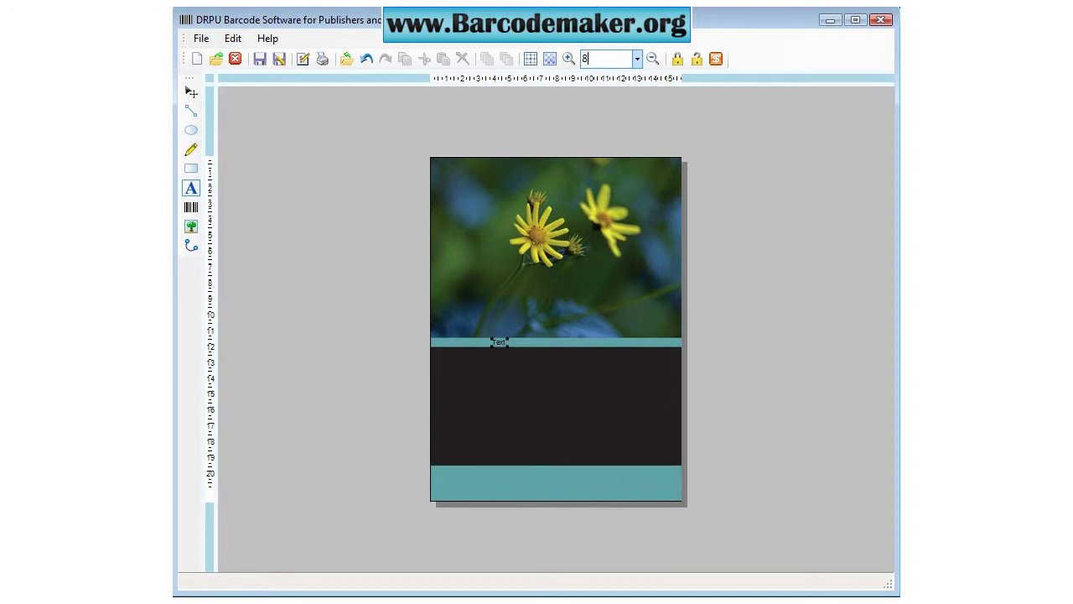
pyautogui.press('Return')
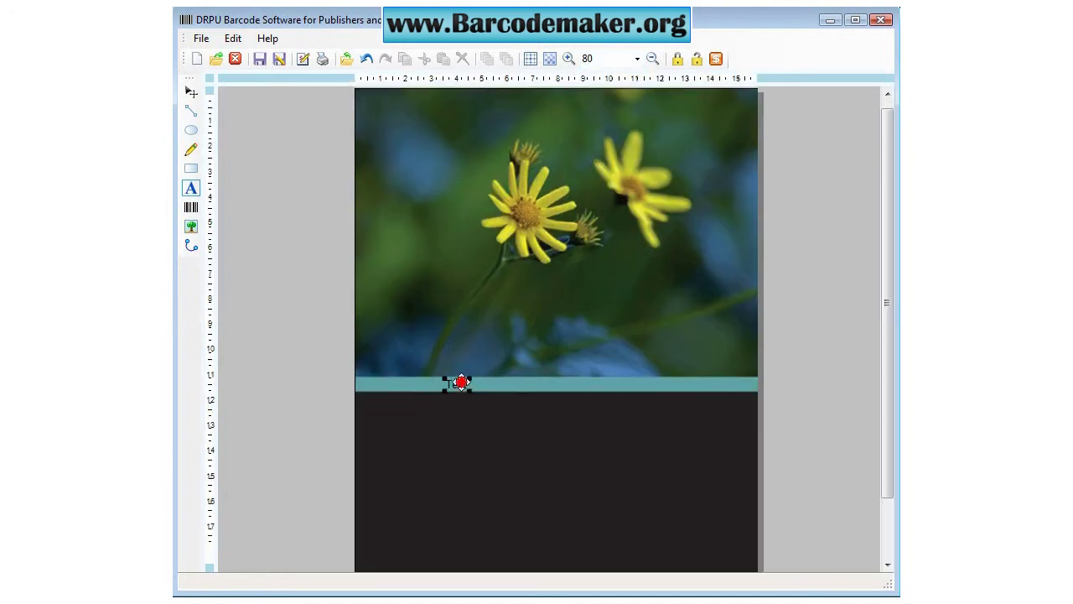
pyautogui.click(460, 382)
pyautogui.moveTo(522, 306); pyautogui.dragTo(463, 308)
pyautogui.write('learn by doing : less theory, more results')
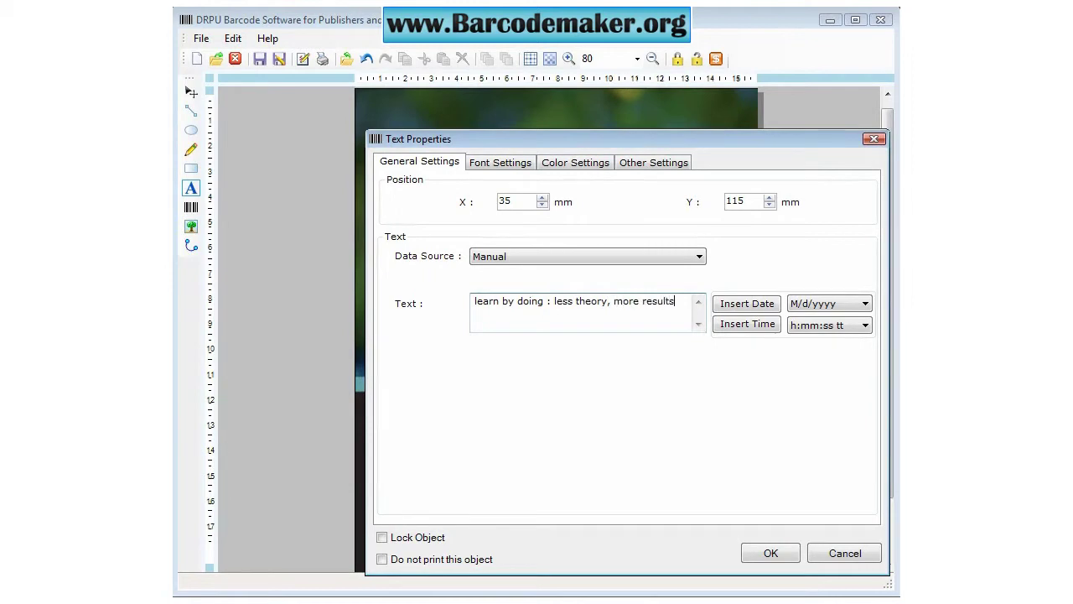
pyautogui.click(768, 554)
pyautogui.moveTo(582, 383); pyautogui.dragTo(585, 382)
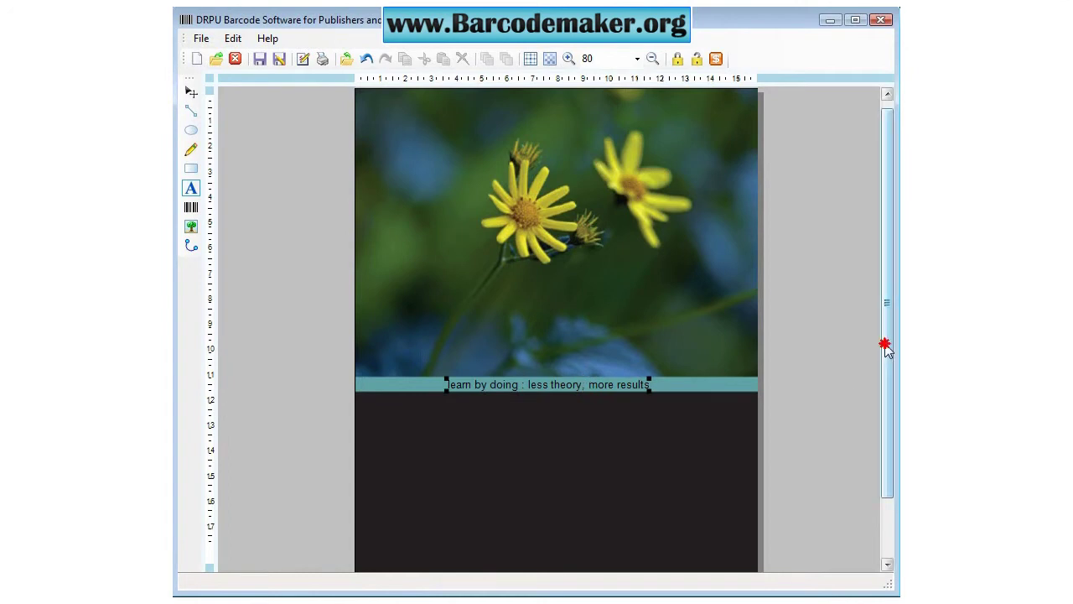
# Step: Place a new text object at about X 3, Y 125 mm in the dark band and set its font to bold, size 36
pyautogui.moveTo(886, 347); pyautogui.dragTo(886, 412)
pyautogui.click(199, 192)
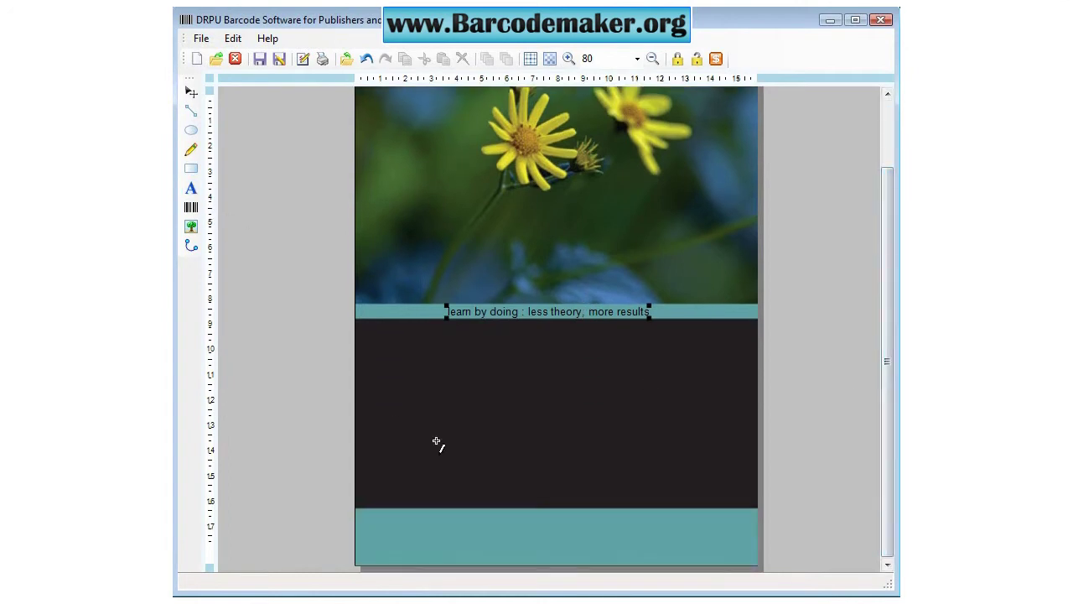
pyautogui.moveTo(424, 406); pyautogui.dragTo(377, 345)
pyautogui.doubleClick(376, 340)
pyautogui.click(500, 162)
pyautogui.click(620, 259)
pyautogui.moveTo(819, 264); pyautogui.dragTo(819, 304)
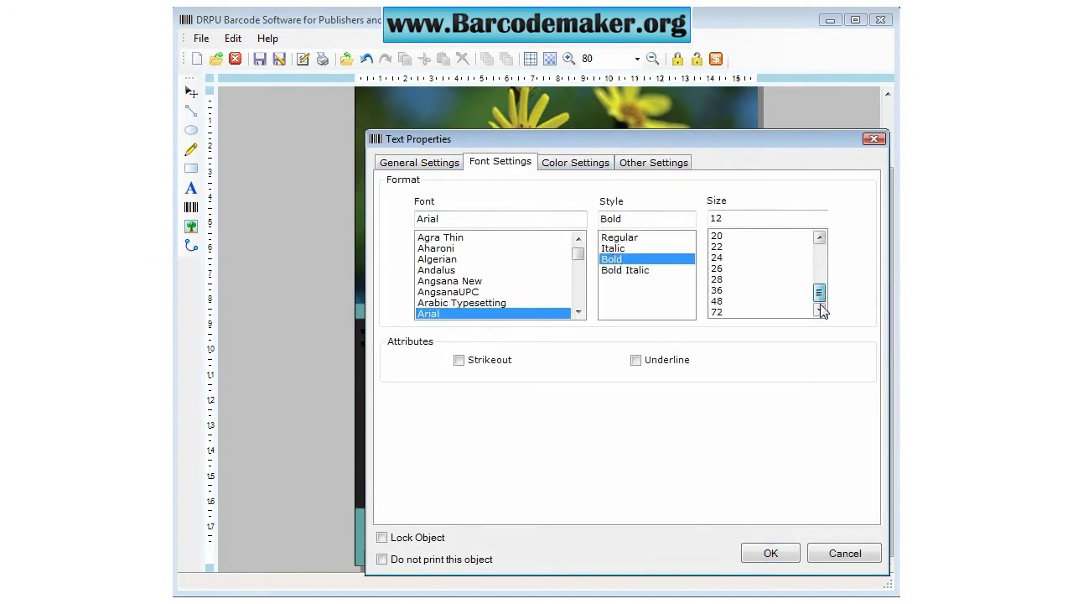
pyautogui.click(760, 290)
# Step: Set the new object's text to "WordPress Plugin" and colour it white
pyautogui.click(419, 162)
pyautogui.moveTo(503, 306); pyautogui.dragTo(404, 287)
pyautogui.write('WordPress Plugin')
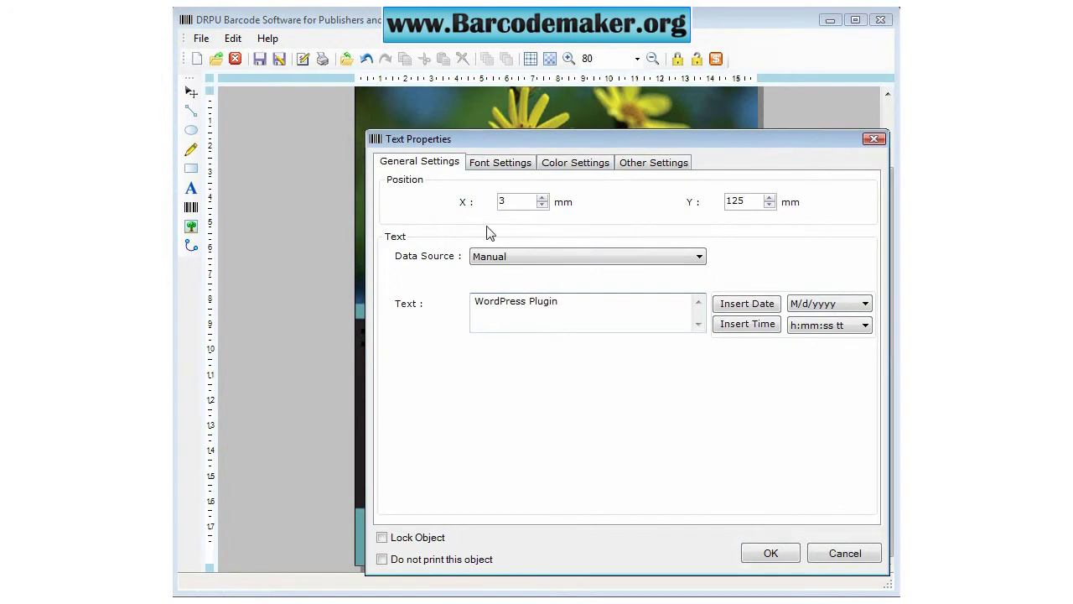
pyautogui.click(575, 162)
pyautogui.click(663, 216)
pyautogui.click(698, 279)
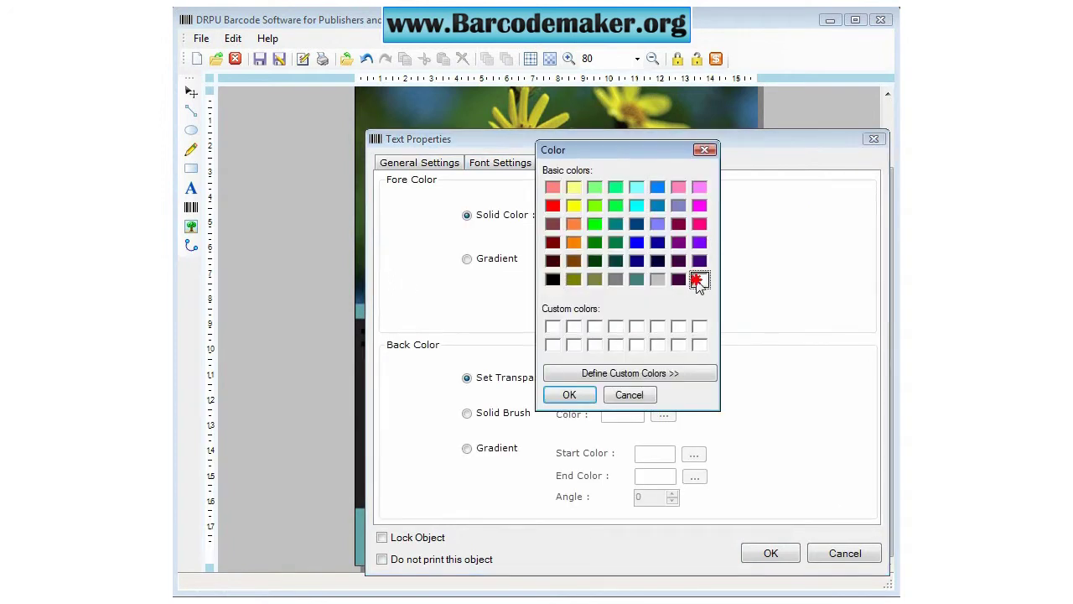
pyautogui.click(587, 393)
pyautogui.click(495, 165)
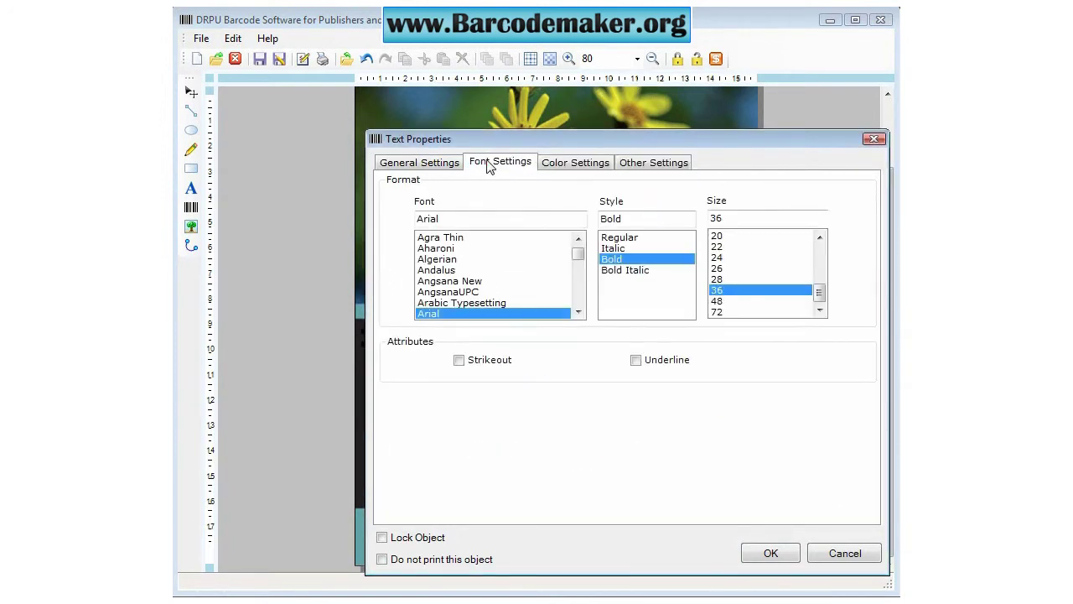
pyautogui.click(770, 552)
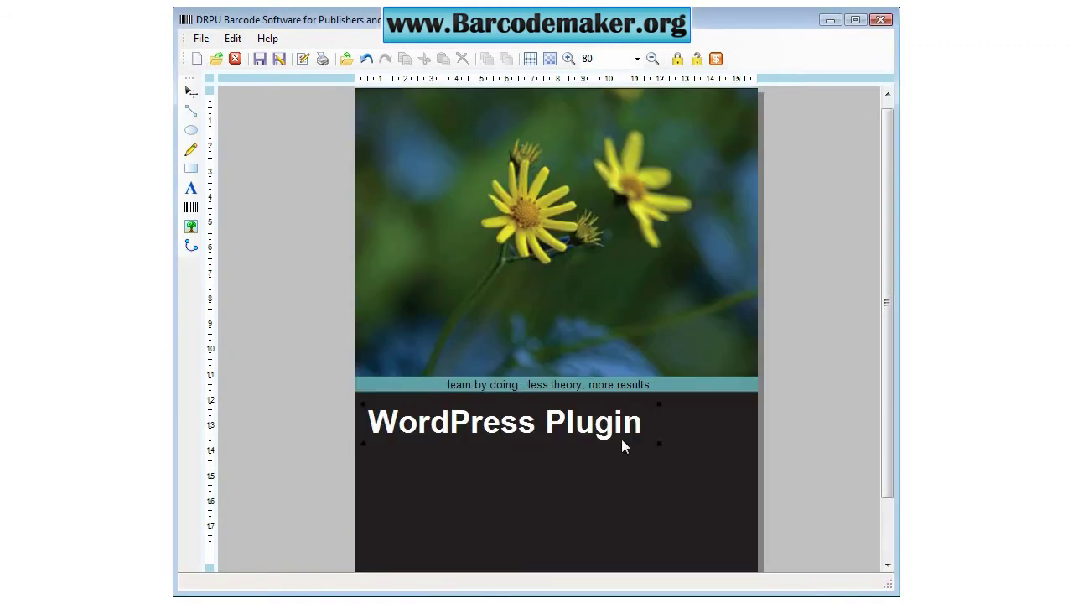
# Step: Set the font size of the "WordPress Plugin" title to 45
pyautogui.doubleClick(599, 413)
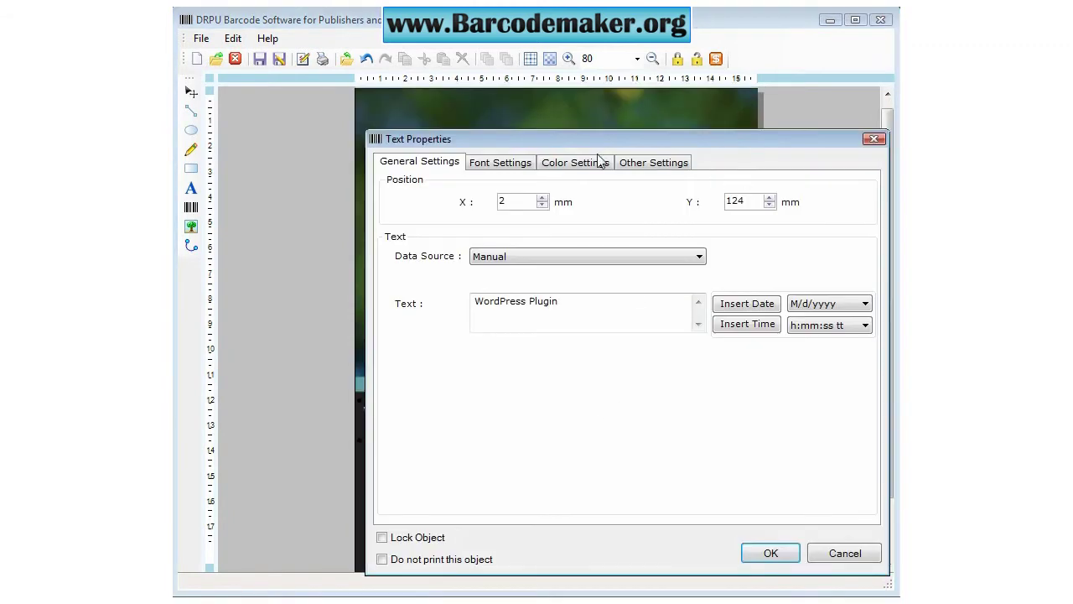
pyautogui.click(570, 164)
pyautogui.click(520, 162)
pyautogui.doubleClick(732, 217)
pyautogui.write('45')
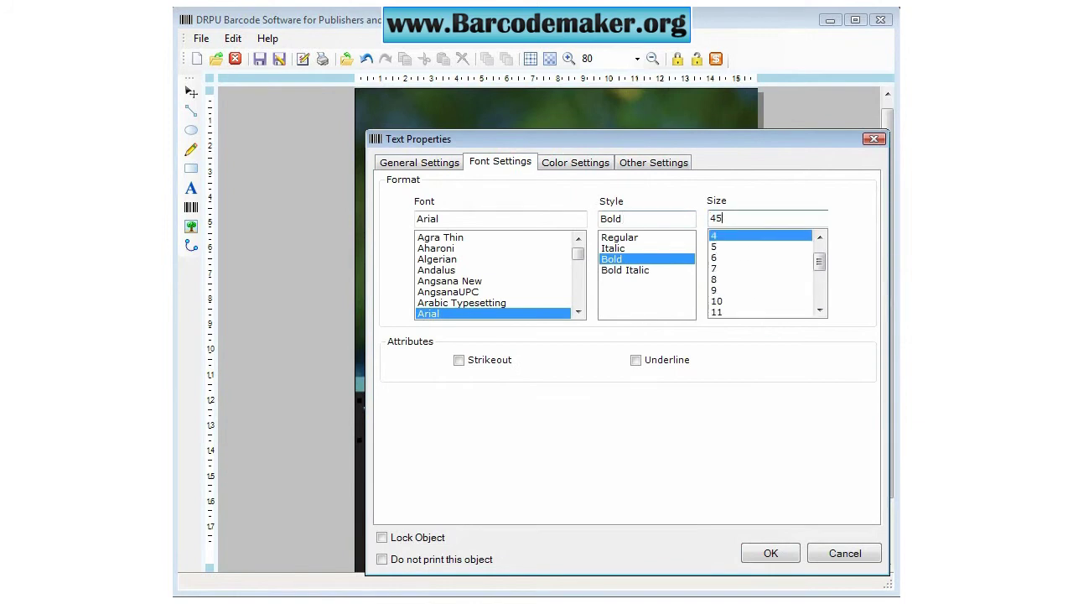
pyautogui.click(786, 555)
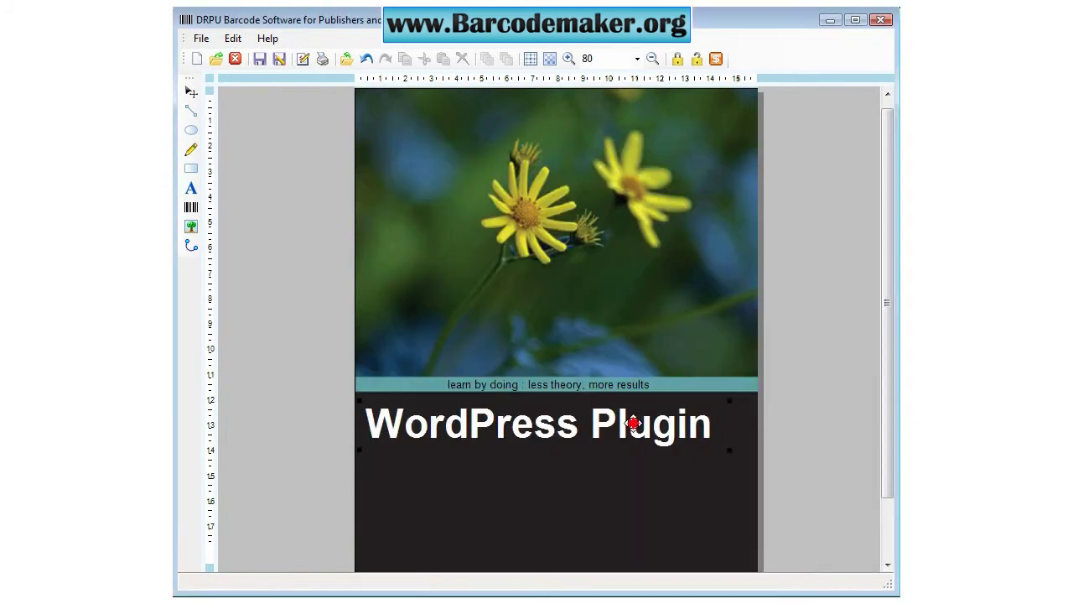
# Step: Add a text object reading "Developement" at about X 5, Y 140 mm, beneath the "WordPress Plugin" title
pyautogui.scroll(-2, 633, 425)
pyautogui.click(190, 188)
pyautogui.click(378, 398)
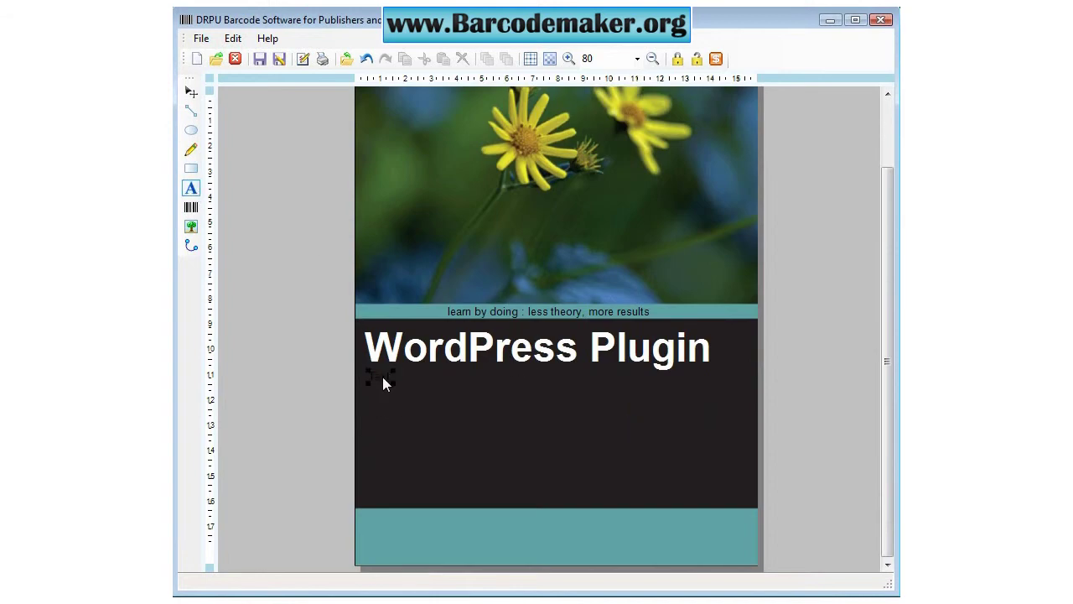
pyautogui.doubleClick(382, 377)
pyautogui.moveTo(522, 309); pyautogui.dragTo(210, 280)
pyautogui.write('Developement')
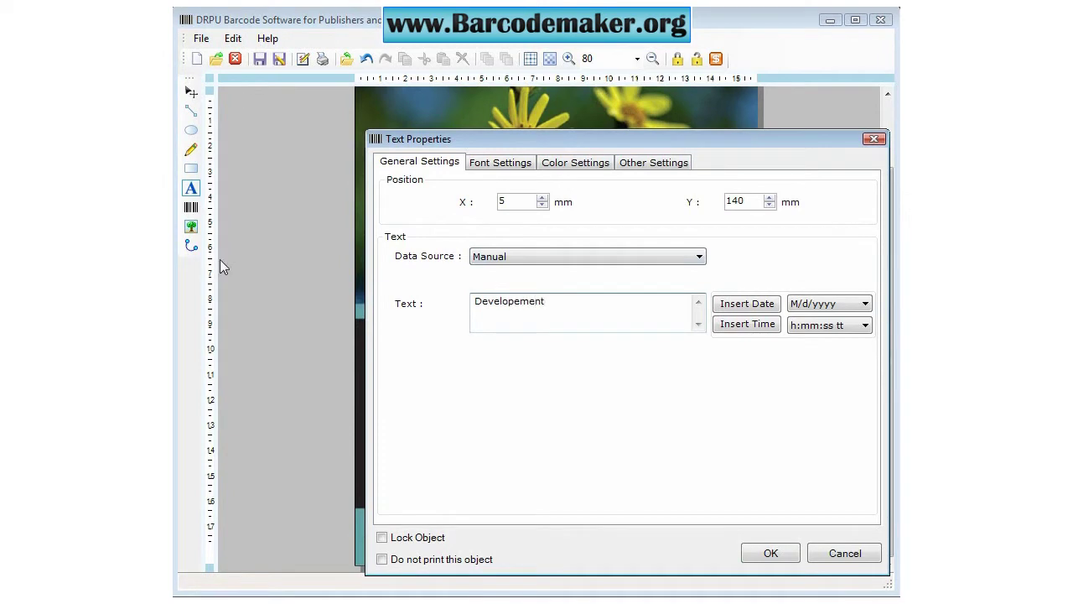
# Step: Change the "Developement" text's solid fore color to white
pyautogui.click(575, 163)
pyautogui.click(664, 216)
pyautogui.click(700, 282)
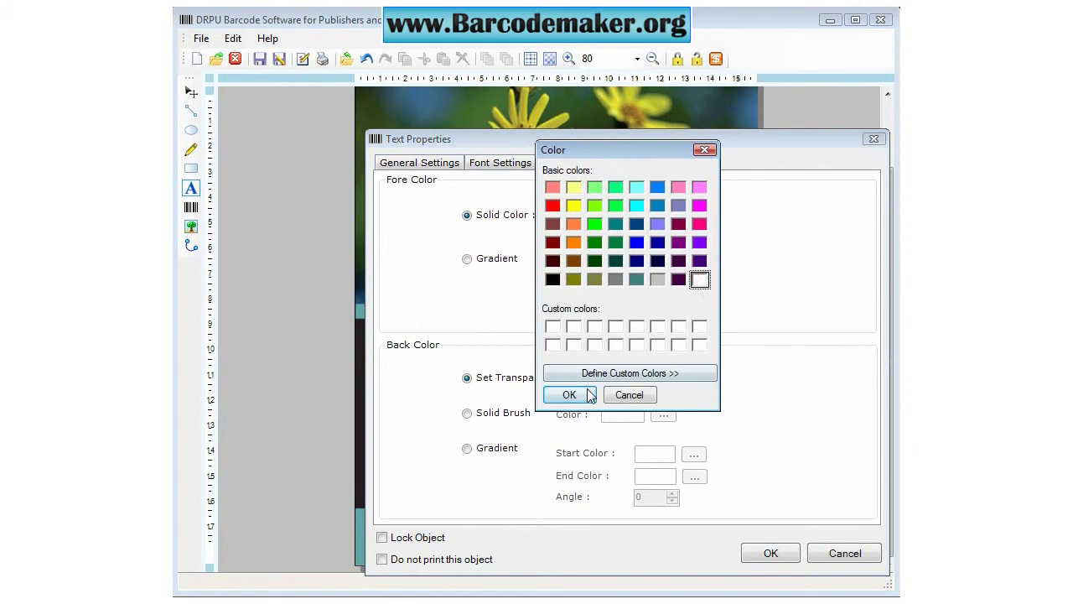
pyautogui.click(587, 393)
# Step: Set the "Developement" text to bold, size 30, and align it with the left edge of the title above
pyautogui.click(500, 162)
pyautogui.click(732, 216)
pyautogui.press('BackSpace')
pyautogui.press('BackSpace')
pyautogui.write('30')
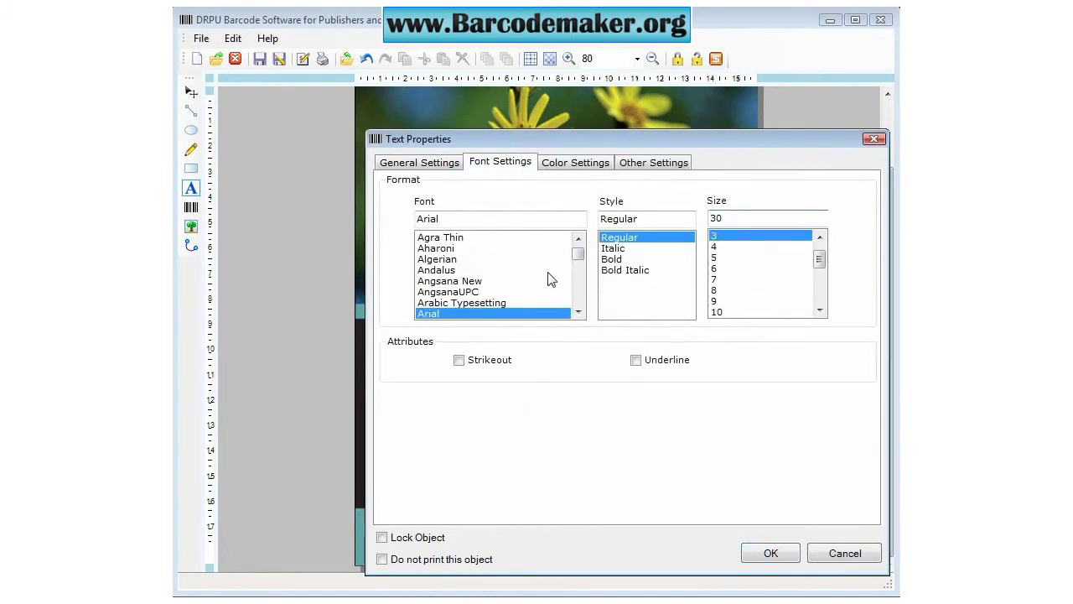
pyautogui.click(612, 259)
pyautogui.click(769, 552)
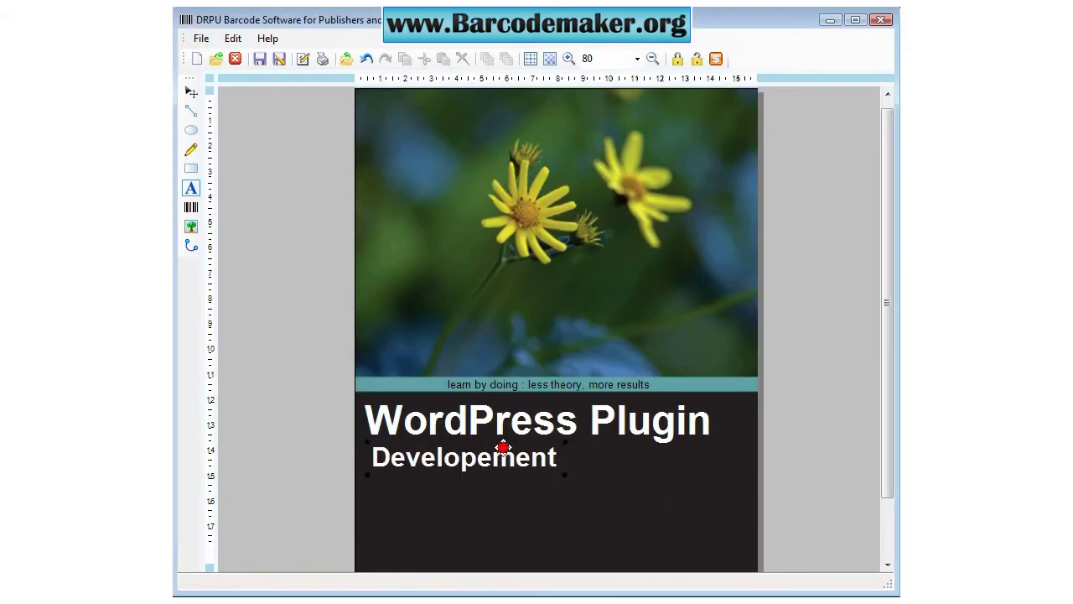
pyautogui.moveTo(495, 444); pyautogui.dragTo(495, 446)
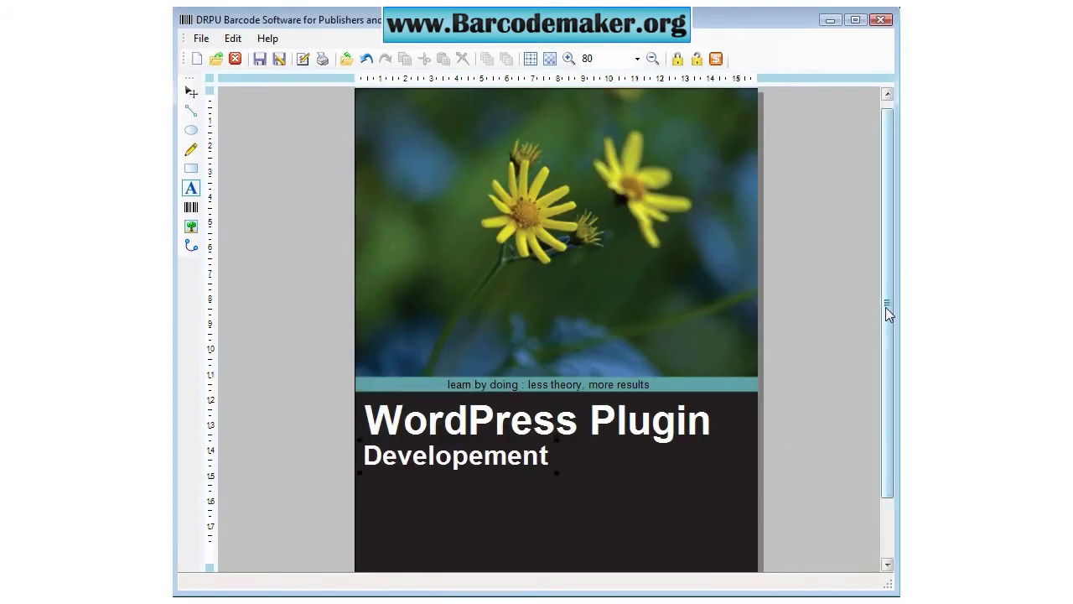
# Step: Place another text object at about X 4, Y 151 mm under "Developement" and set its font to bold, size 18
pyautogui.moveTo(884, 308); pyautogui.dragTo(886, 369)
pyautogui.click(192, 188)
pyautogui.click(400, 426)
pyautogui.moveTo(375, 412); pyautogui.dragTo(371, 405)
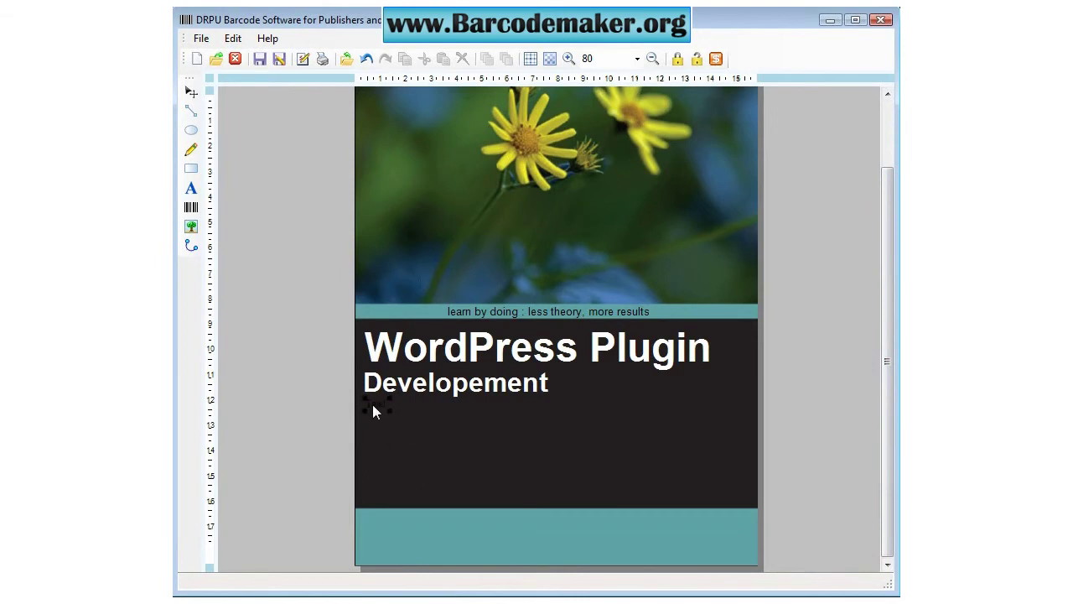
pyautogui.doubleClick(373, 404)
pyautogui.click(498, 162)
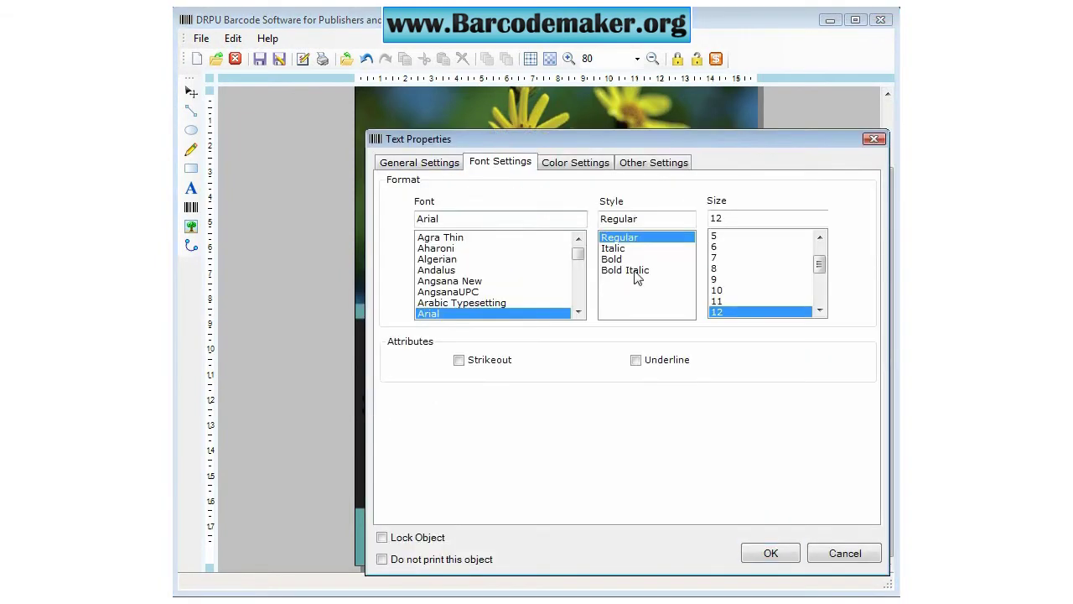
pyautogui.click(619, 259)
pyautogui.moveTo(819, 265); pyautogui.dragTo(820, 276)
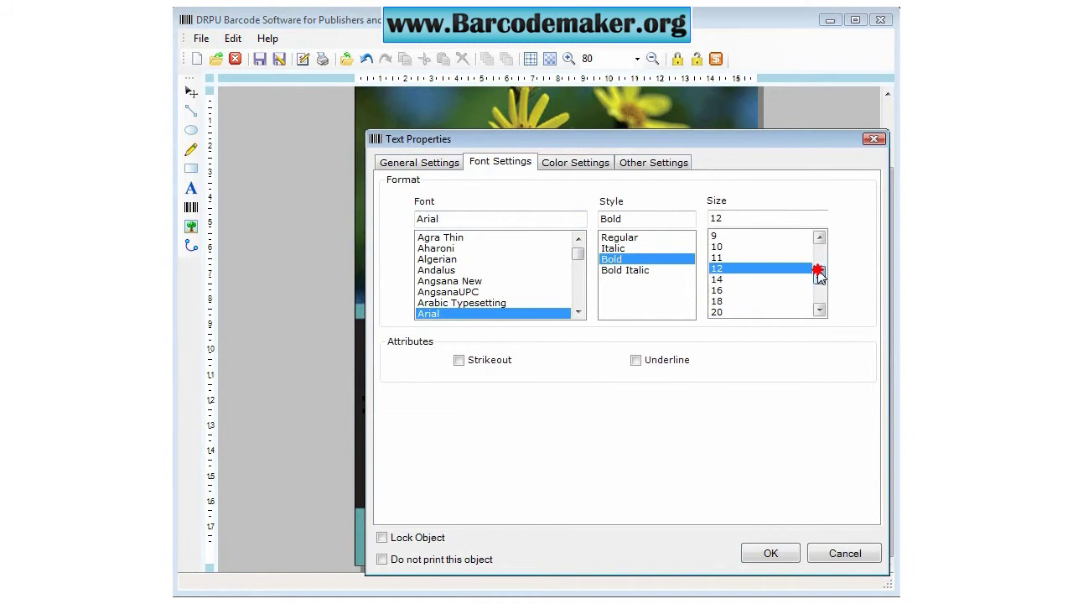
pyautogui.click(728, 301)
# Step: Set this object's text to "Build powerful, interactive plugins for your", colour it blue and nudge it into line under "Developement"
pyautogui.click(446, 163)
pyautogui.doubleClick(485, 301)
pyautogui.write('Bu')
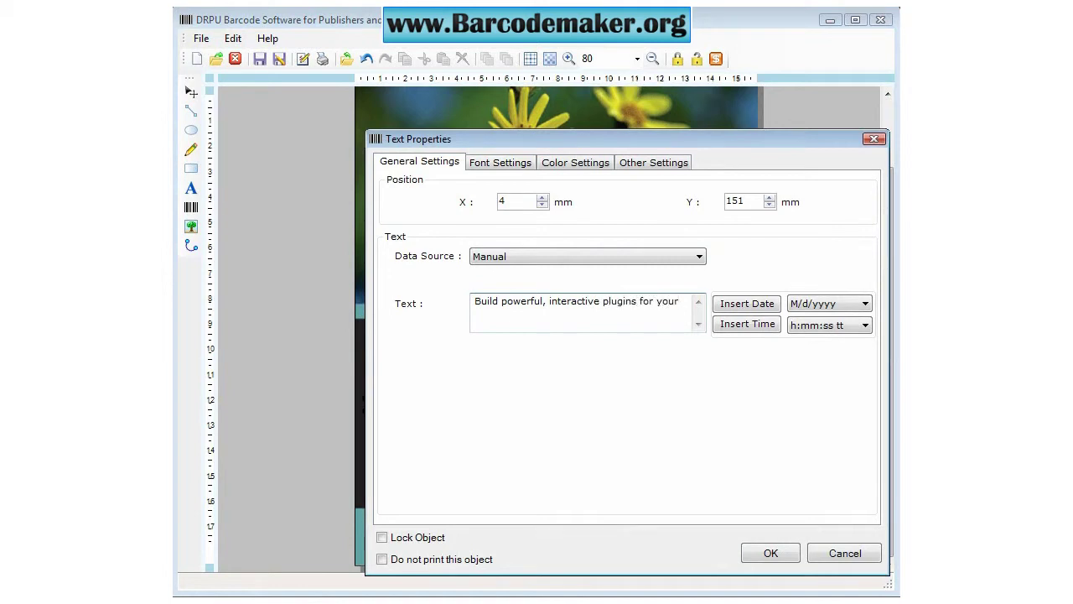
pyautogui.click(576, 162)
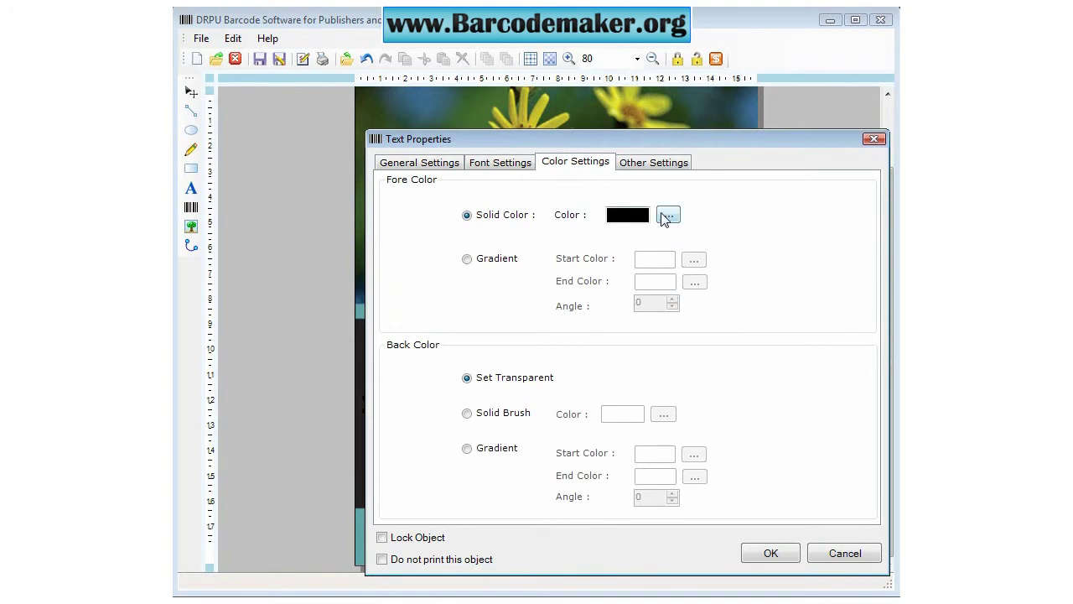
pyautogui.click(661, 215)
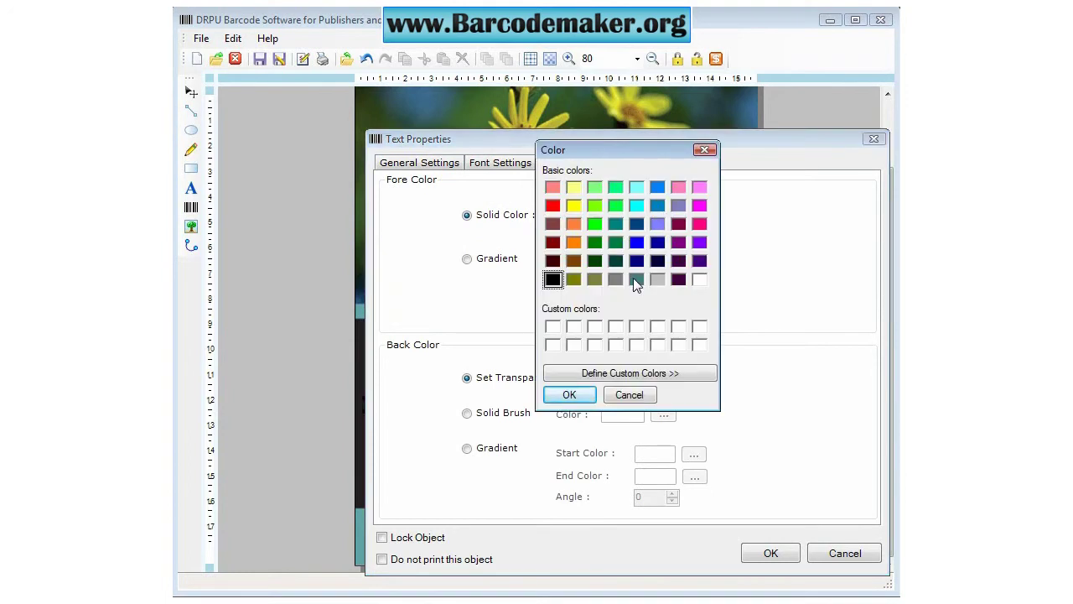
pyautogui.click(657, 205)
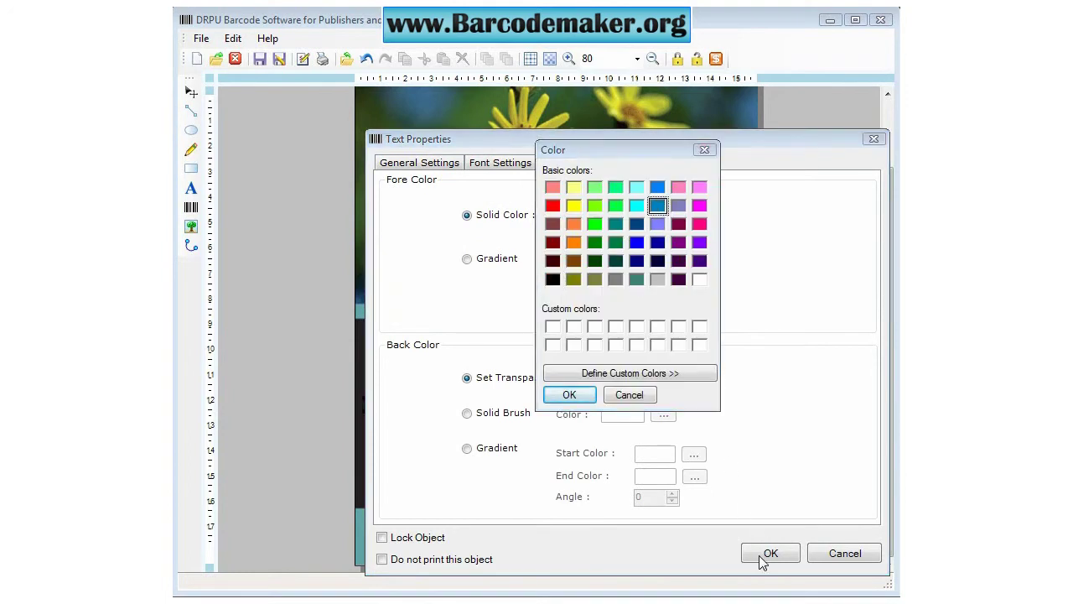
pyautogui.click(574, 395)
pyautogui.click(765, 560)
pyautogui.moveTo(575, 480); pyautogui.dragTo(571, 481)
# Step: Check the font settings of the blue "Build powerful, interactive plugins for your" line and leave them as they are
pyautogui.moveTo(891, 295); pyautogui.dragTo(891, 328)
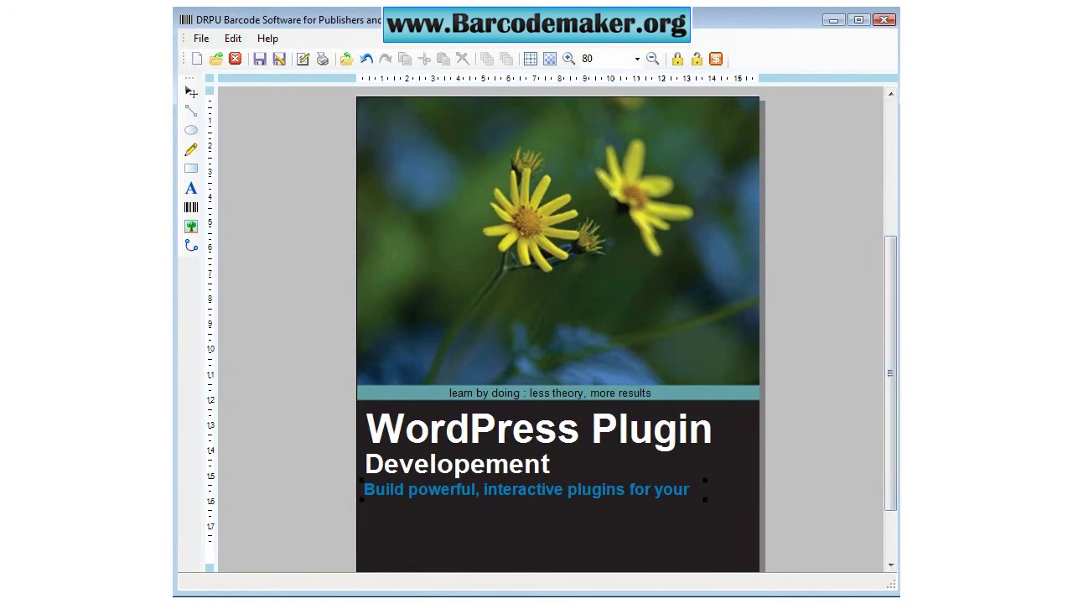
pyautogui.scroll(-1, 811, 444)
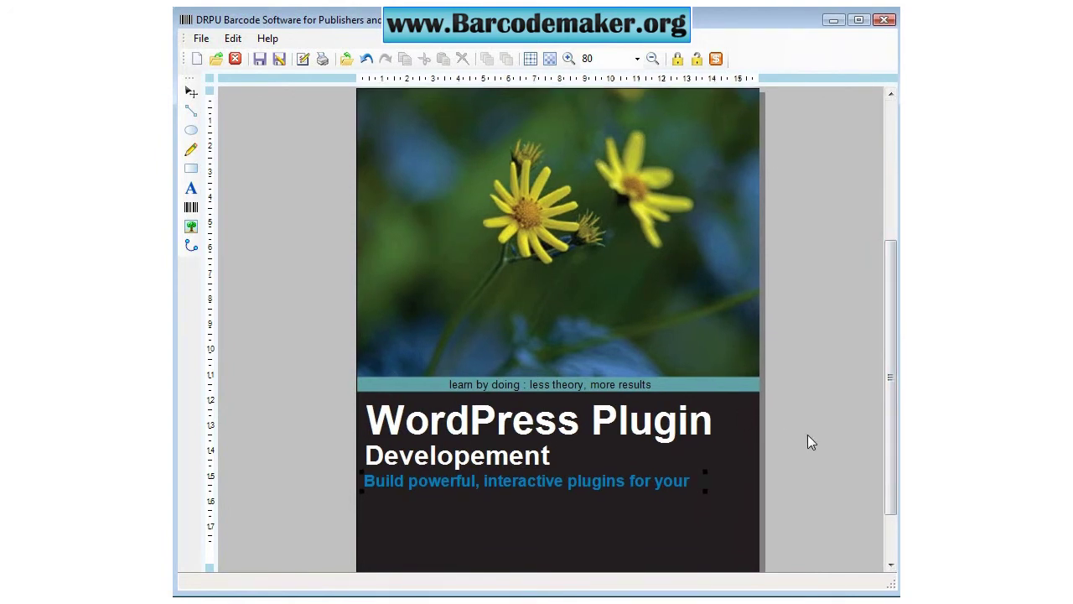
pyautogui.click(738, 465)
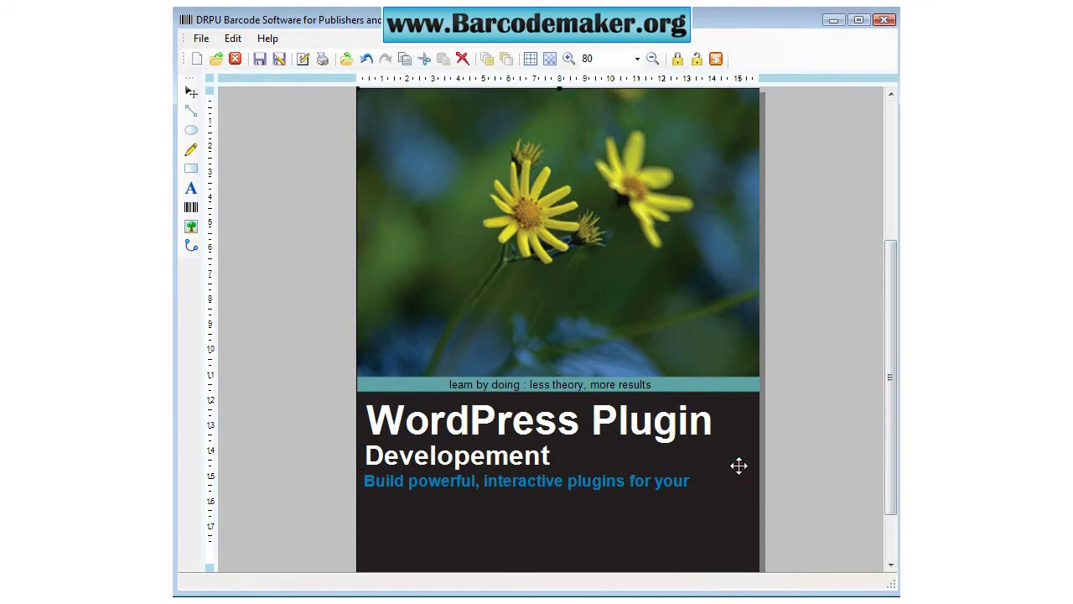
pyautogui.scroll(-3, 613, 487)
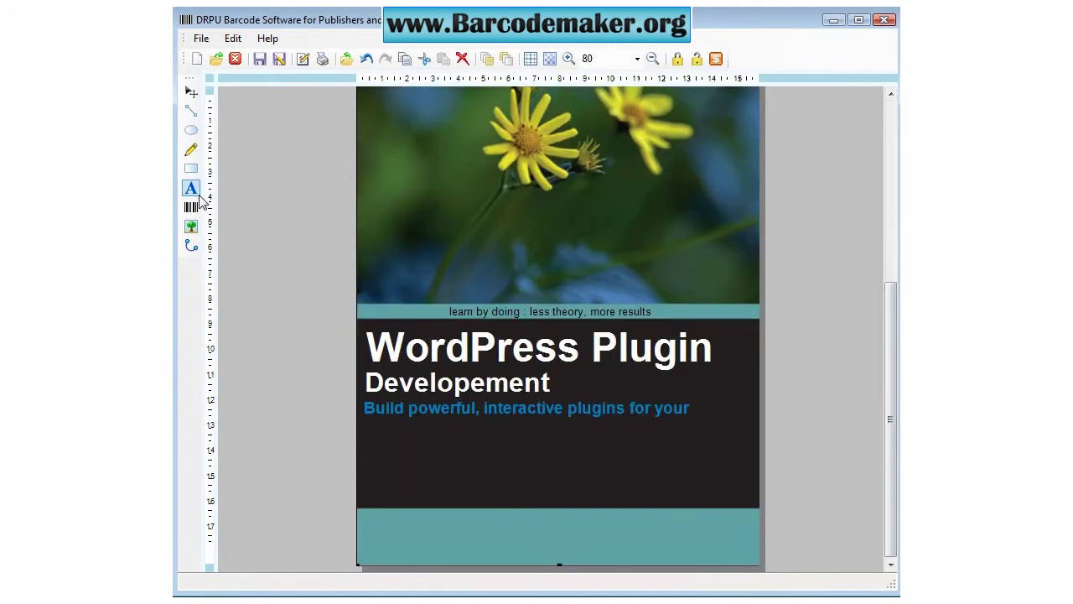
pyautogui.click(458, 407)
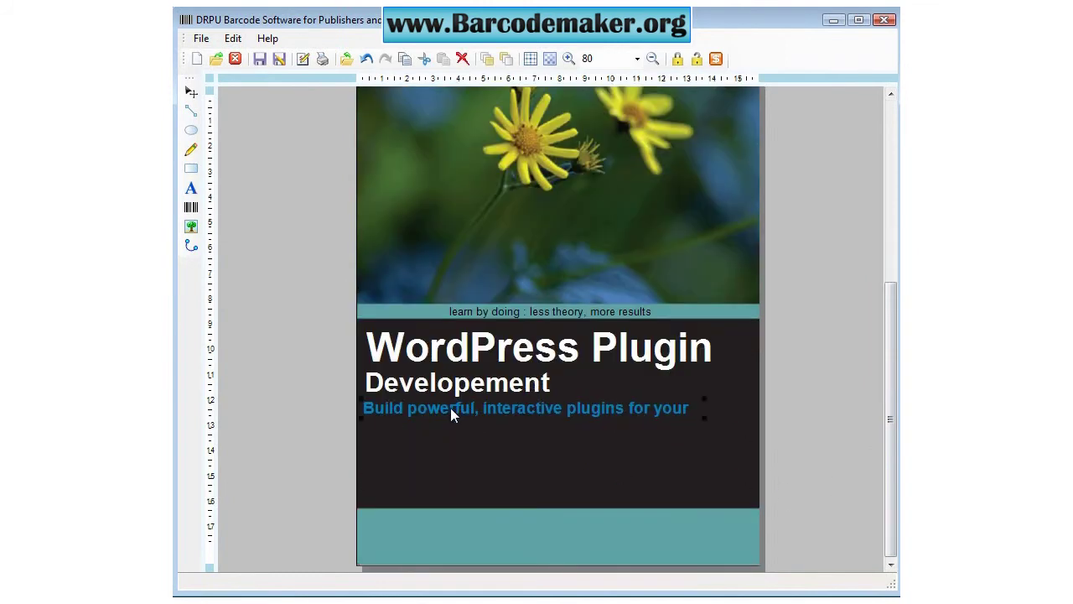
pyautogui.doubleClick(450, 408)
pyautogui.click(507, 163)
pyautogui.click(874, 139)
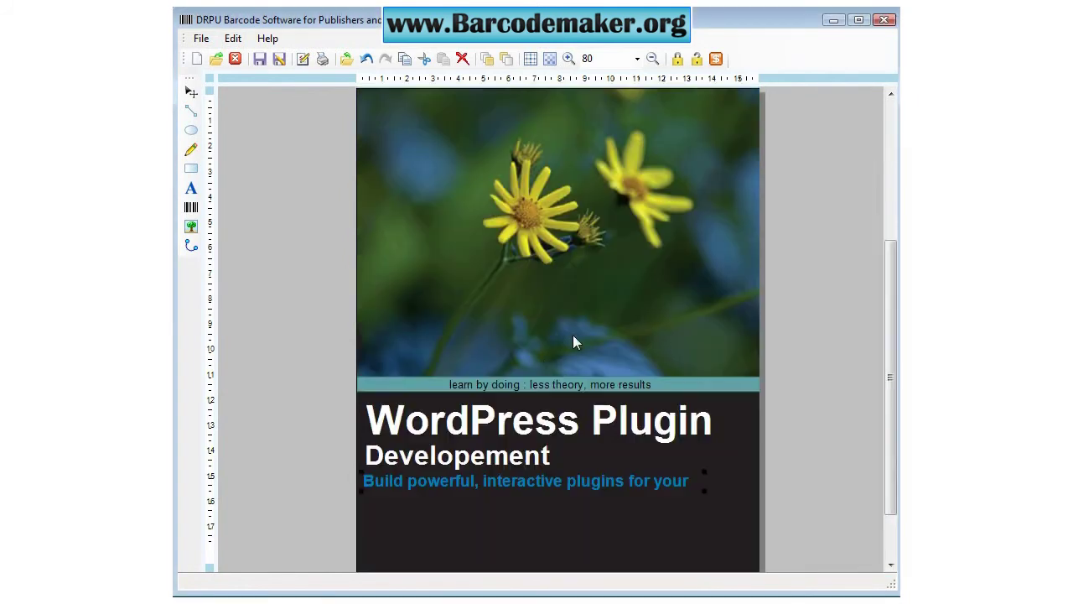
# Step: Place a text object at about X 3, Y 162 mm under the blue line and set its text to "blog and to share online"
pyautogui.click(191, 188)
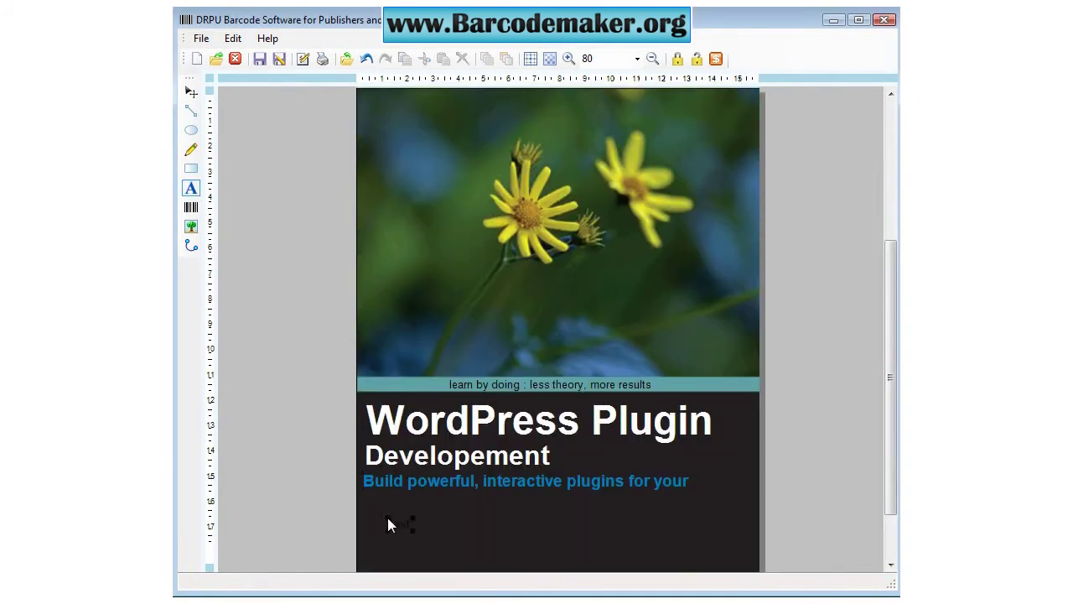
pyautogui.click(399, 522)
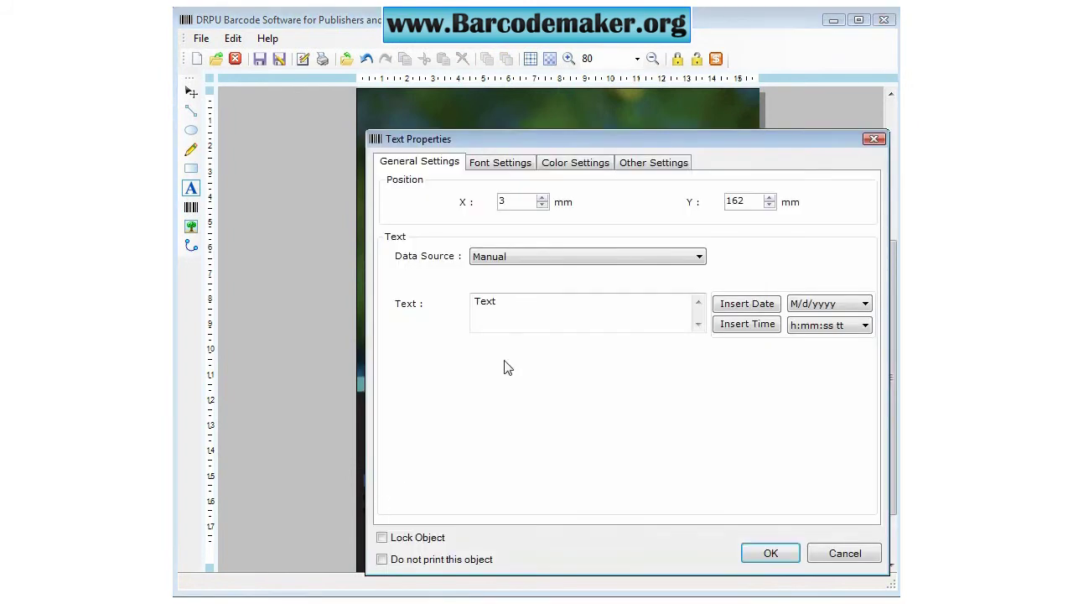
pyautogui.write('blog and to share online')
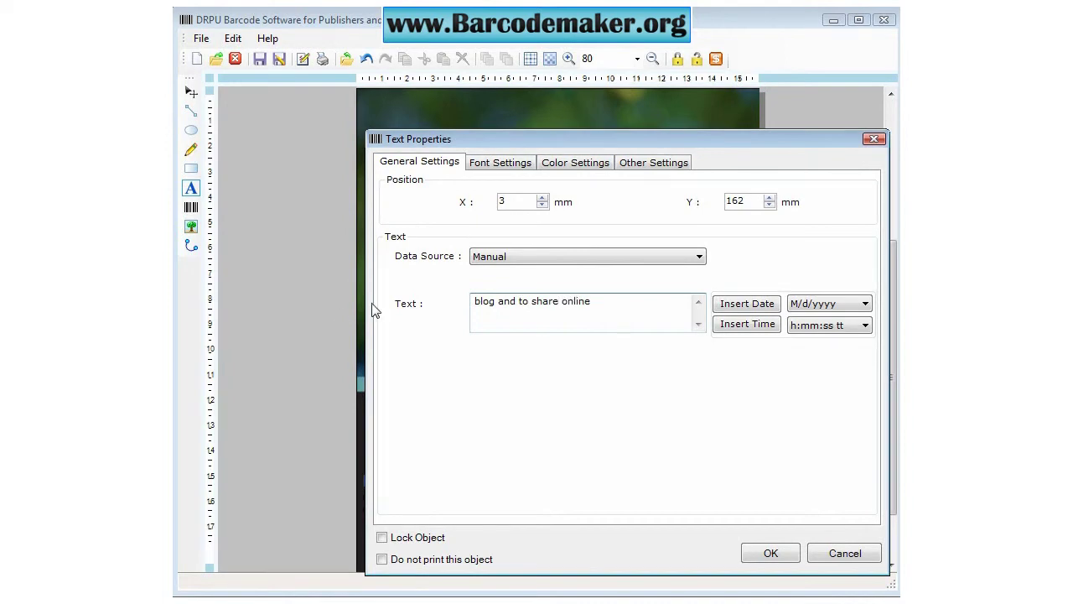
# Step: Format "blog and to share online" as bold, size 18, in blue and align it directly under the blue line above
pyautogui.click(508, 164)
pyautogui.click(735, 217)
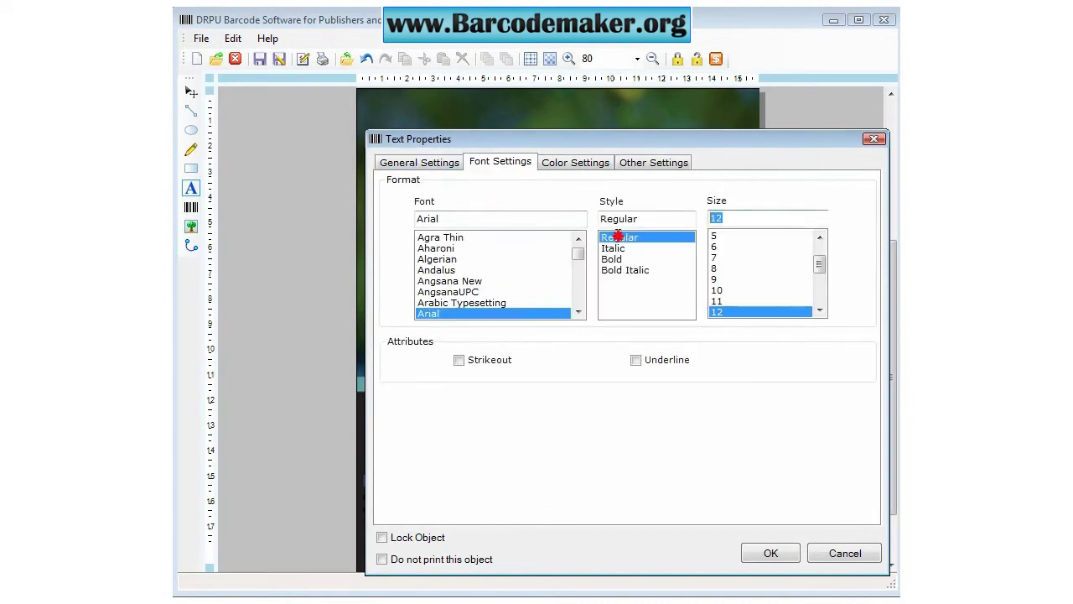
pyautogui.write('18')
pyautogui.click(613, 260)
pyautogui.click(575, 163)
pyautogui.click(667, 215)
pyautogui.click(656, 207)
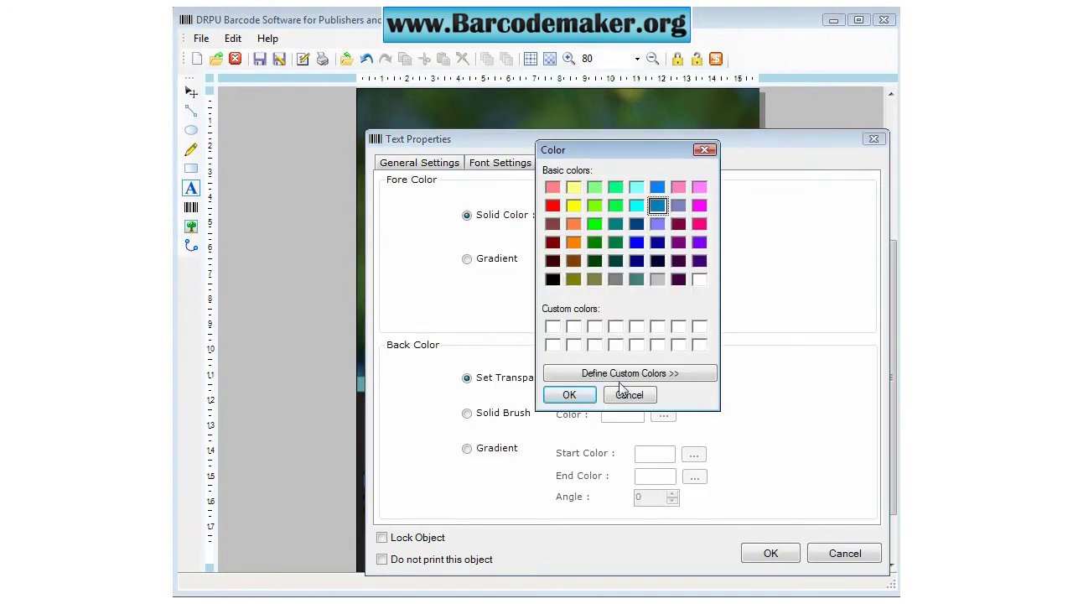
pyautogui.click(570, 394)
pyautogui.click(771, 553)
pyautogui.moveTo(501, 503); pyautogui.dragTo(491, 501)
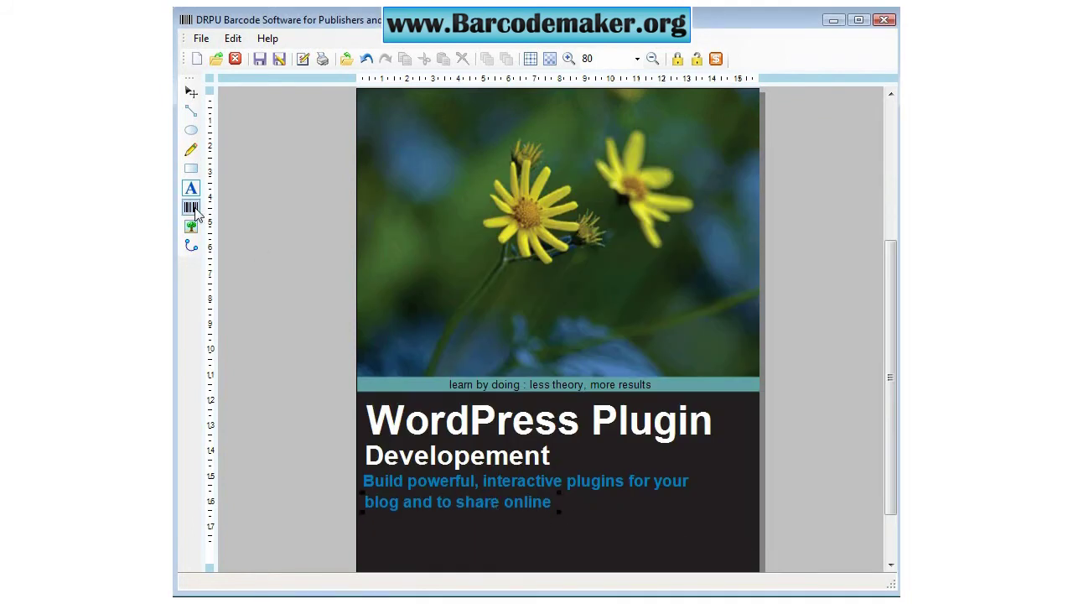
# Step: Place another text object at about X 63, Y 174 mm in the dark area and set its text to "Beginner's Guide"
pyautogui.click(513, 535)
pyautogui.scroll(-3, 567, 490)
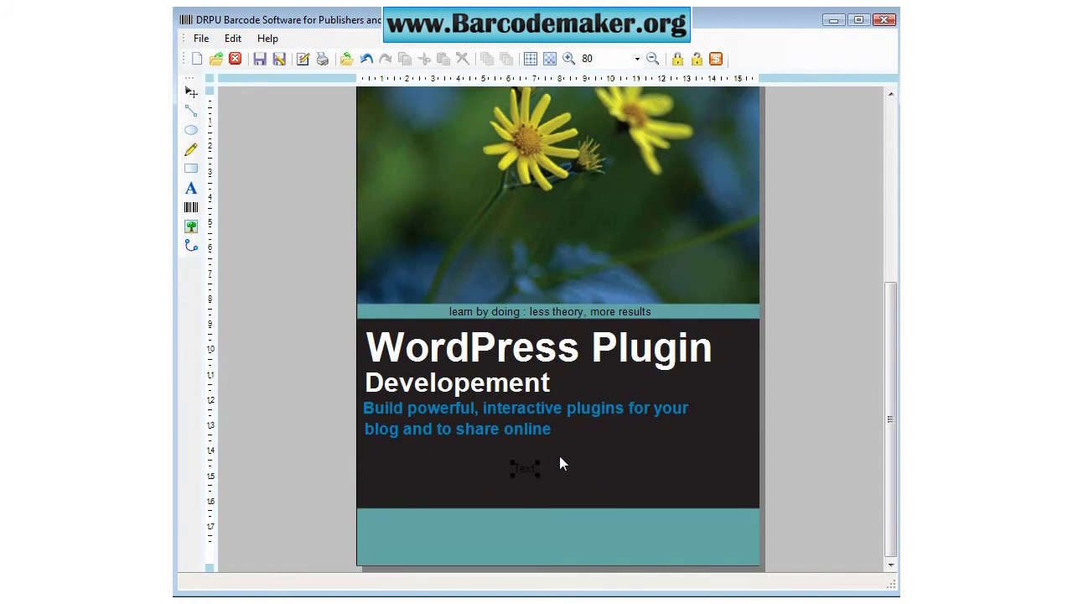
pyautogui.doubleClick(529, 462)
pyautogui.moveTo(503, 300); pyautogui.dragTo(372, 314)
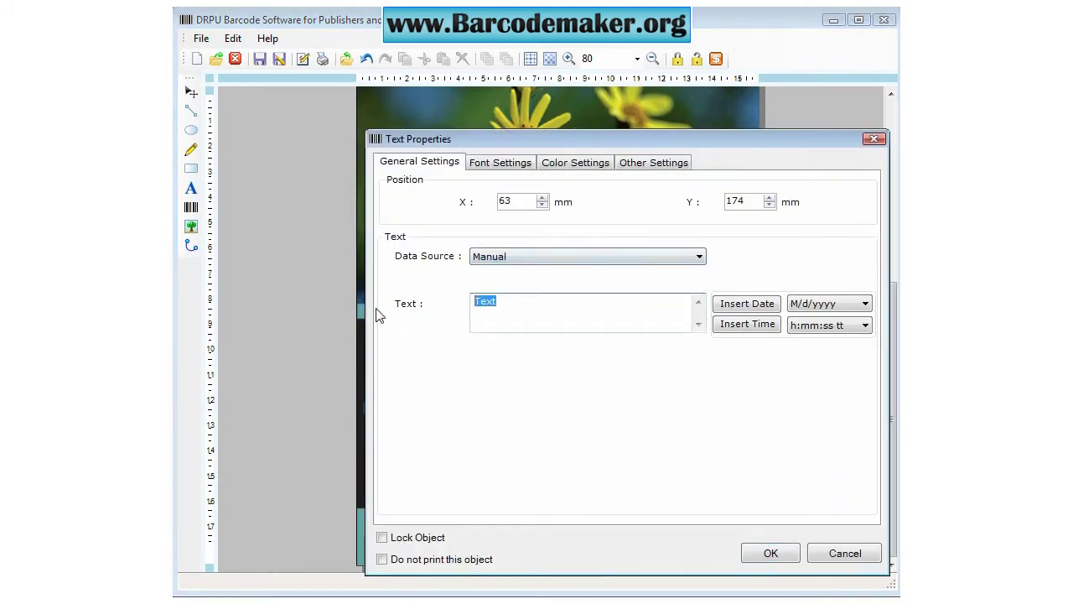
pyautogui.write('B')
# Step: Set the "Beginner's Guide" font to bold italic, size 22
pyautogui.click(500, 162)
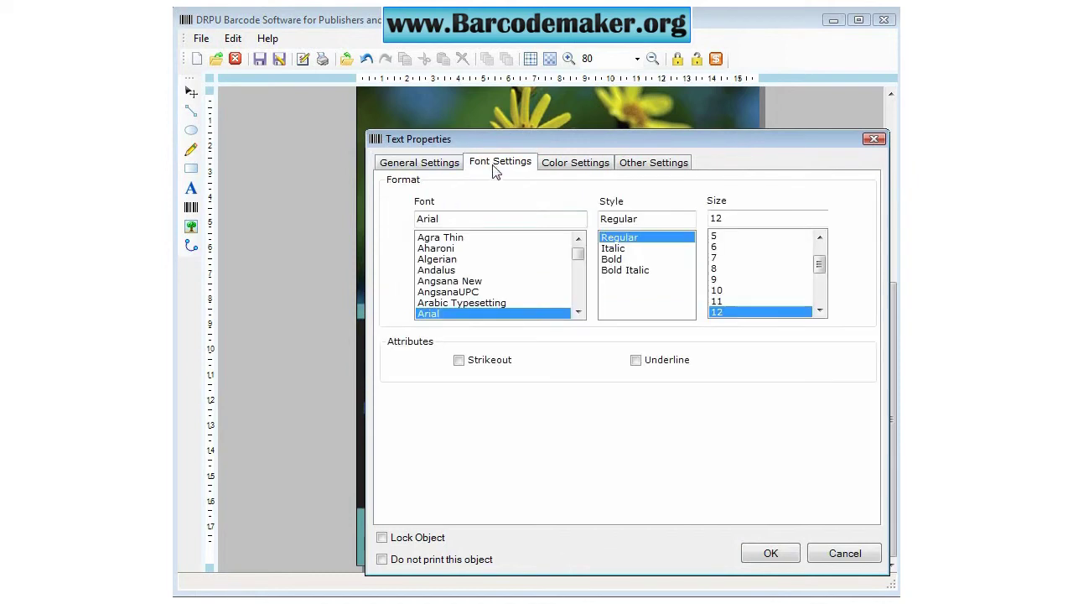
pyautogui.click(620, 259)
pyautogui.click(620, 271)
pyautogui.moveTo(819, 265); pyautogui.dragTo(820, 278)
pyautogui.click(719, 301)
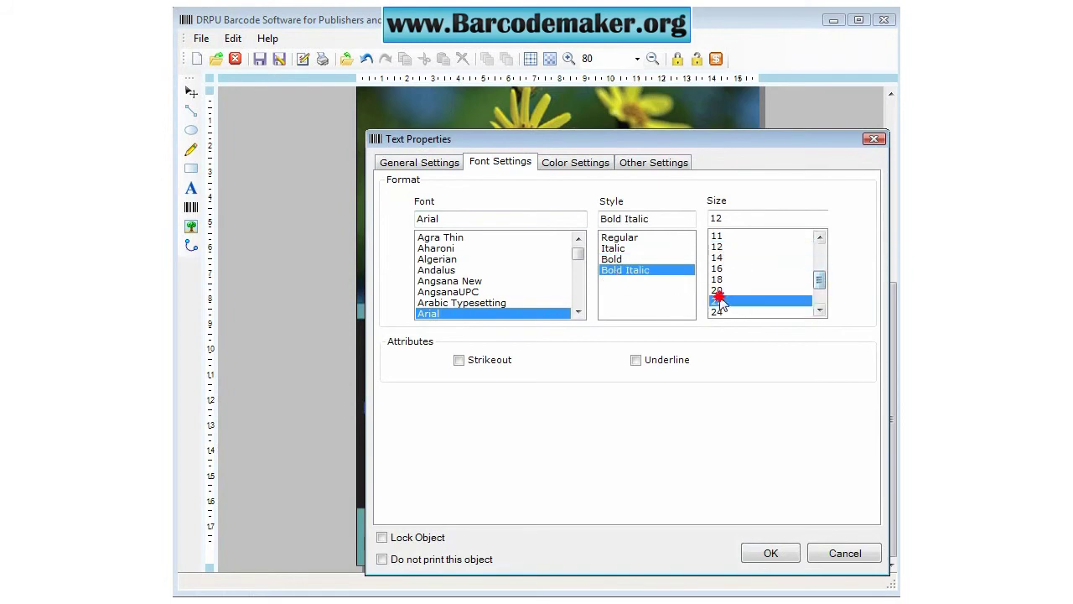
# Step: Colour "Beginner's Guide" blue and move it to the lower-right corner of the dark area, just above the teal band
pyautogui.click(570, 162)
pyautogui.click(670, 215)
pyautogui.click(657, 205)
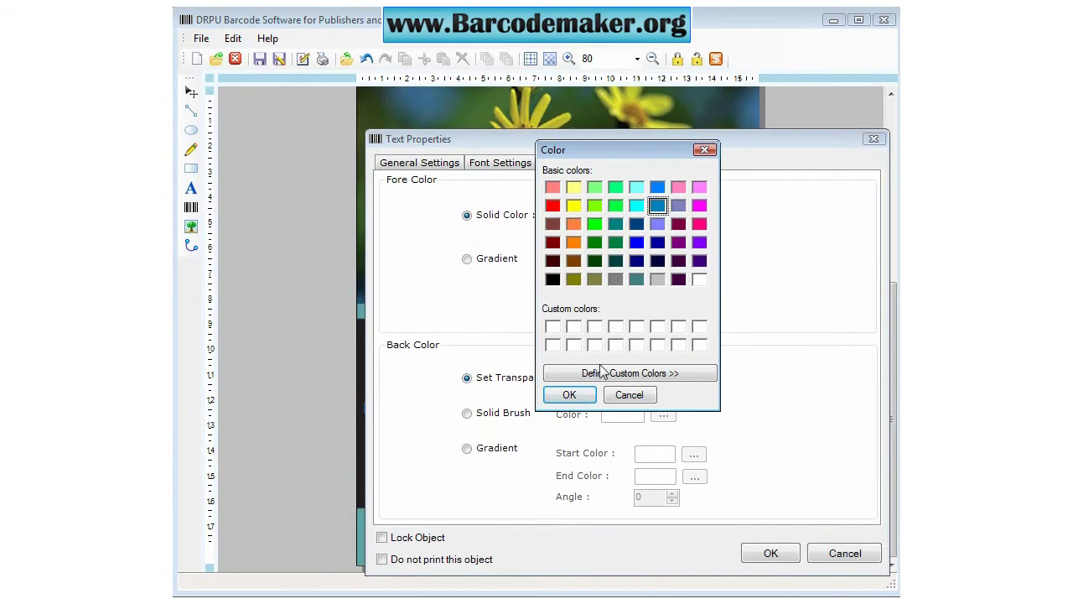
pyautogui.click(570, 395)
pyautogui.click(757, 556)
pyautogui.moveTo(611, 547); pyautogui.dragTo(637, 556)
pyautogui.scroll(-3, 684, 460)
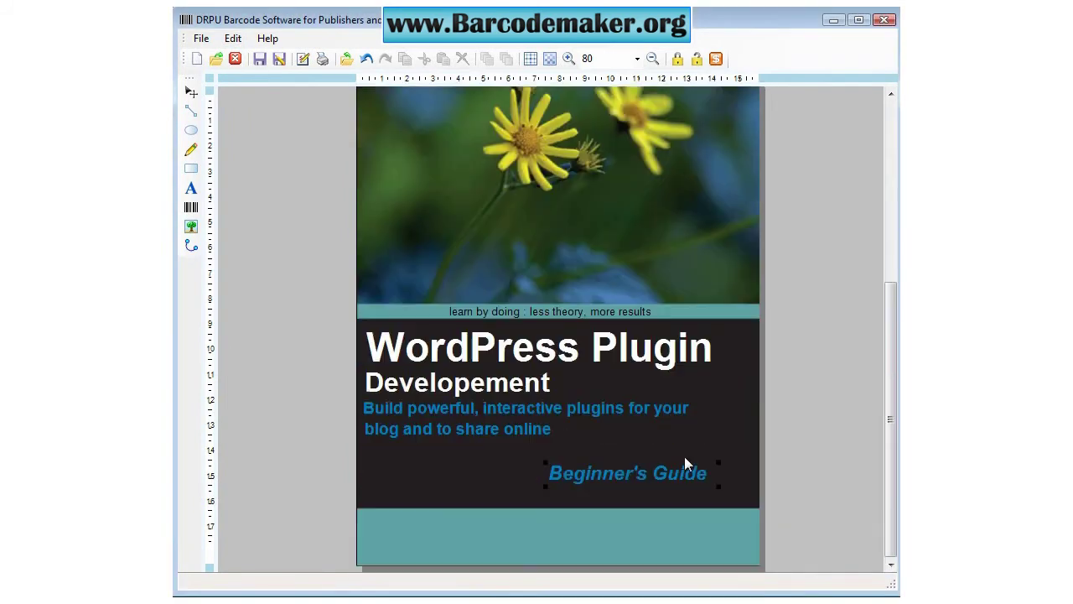
pyautogui.moveTo(642, 474); pyautogui.dragTo(682, 489)
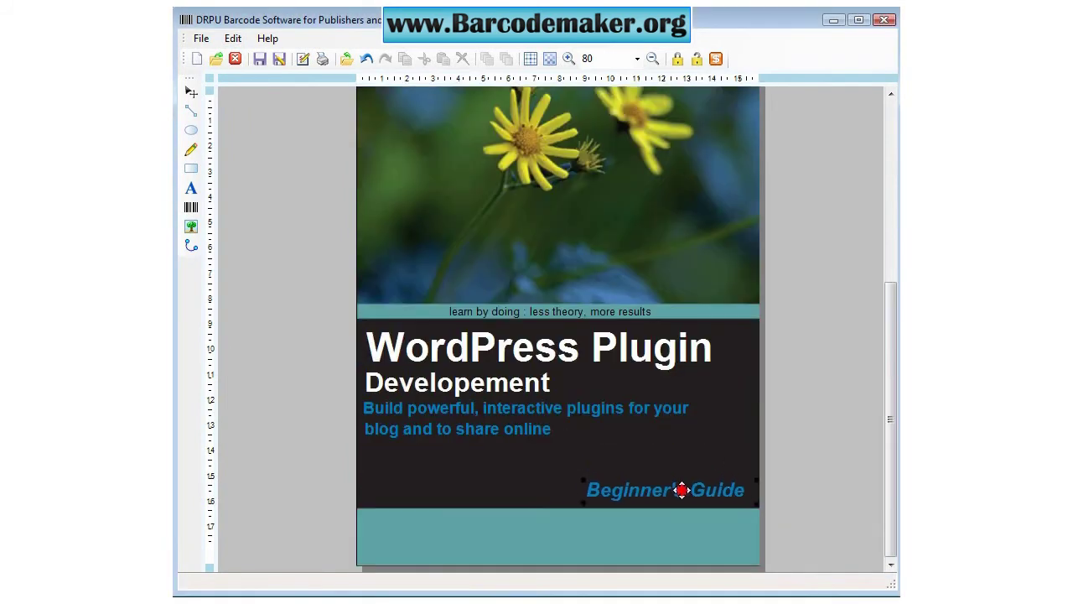
# Step: Place a text object at about X 6, Y 203 mm in the bottom teal band and set its font to bold, size 16
pyautogui.click(192, 187)
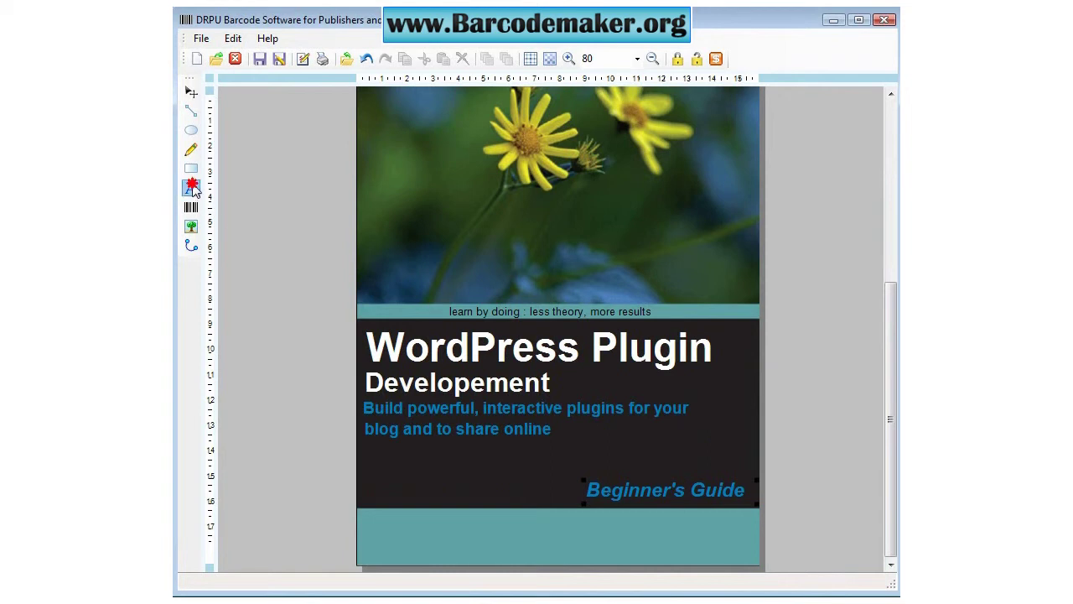
pyautogui.doubleClick(394, 538)
pyautogui.click(504, 164)
pyautogui.moveTo(820, 263); pyautogui.dragTo(822, 273)
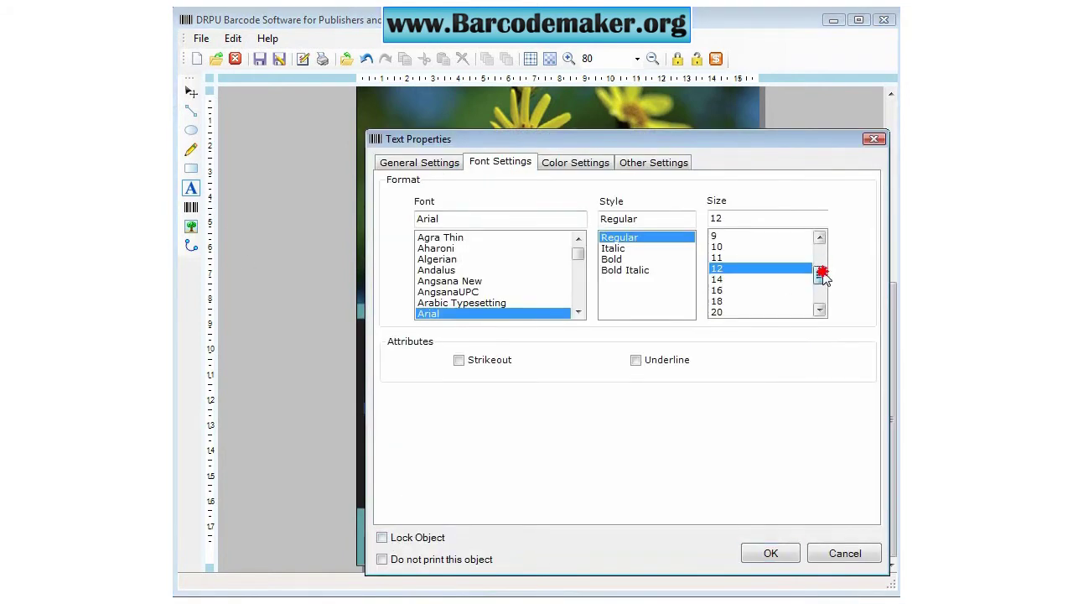
pyautogui.click(718, 290)
pyautogui.click(612, 258)
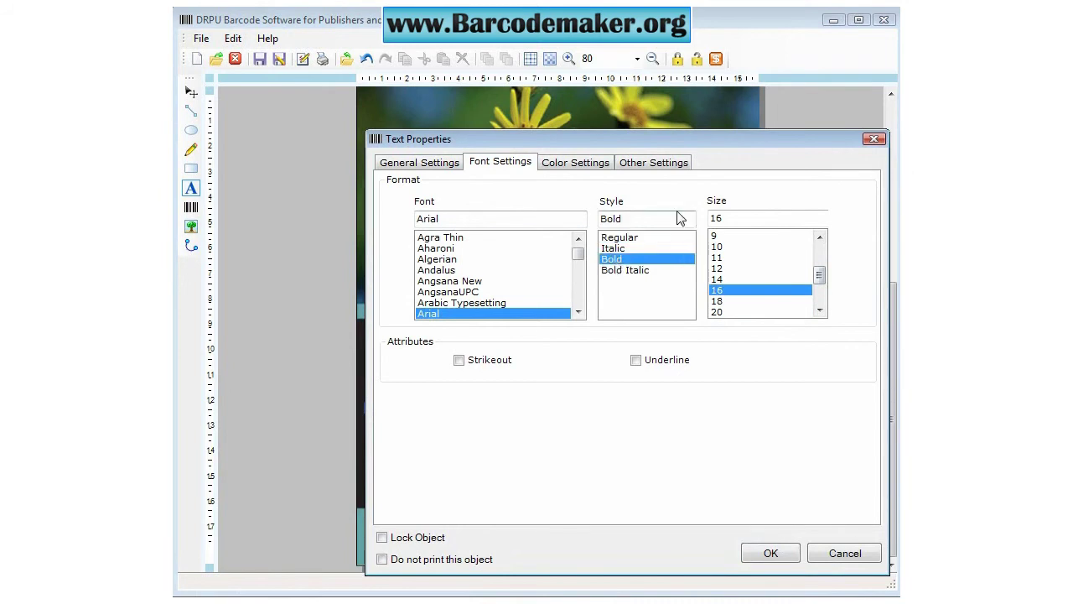
# Step: Set the fore colour of the teal band's text to blue
pyautogui.click(579, 163)
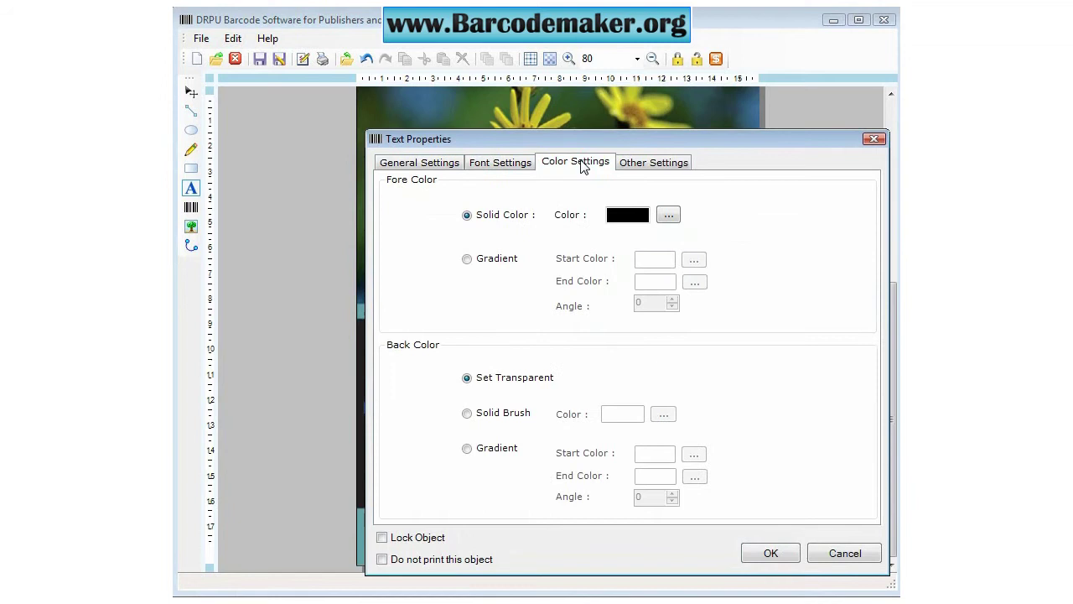
pyautogui.click(669, 214)
pyautogui.click(658, 206)
pyautogui.click(569, 395)
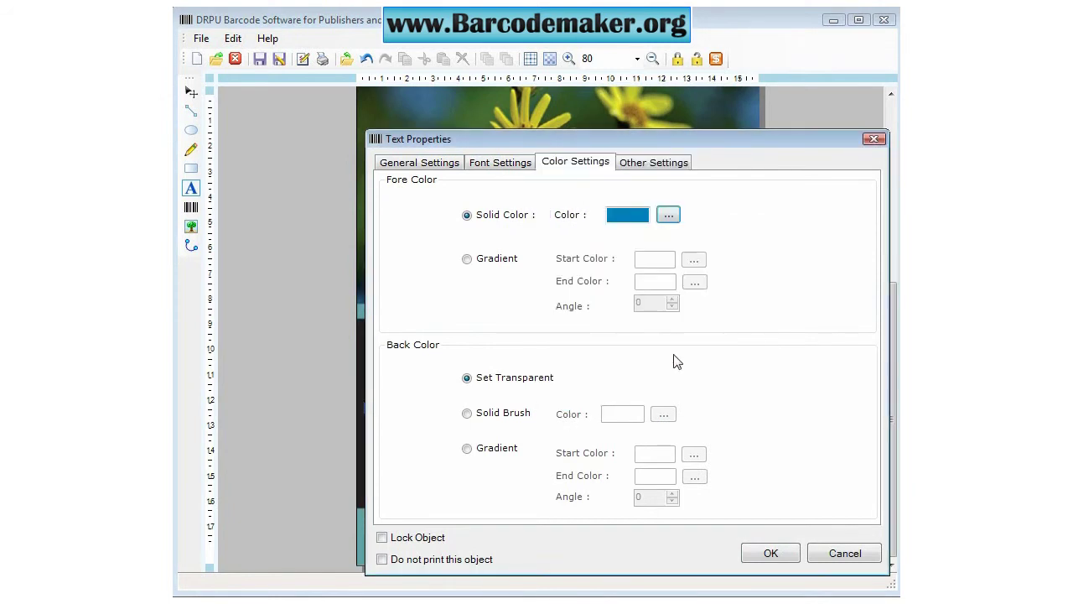
# Step: Give the teal band's text a custom dark navy fore colour with RGB 0, 35, 70 and apply the text settings
pyautogui.click(668, 215)
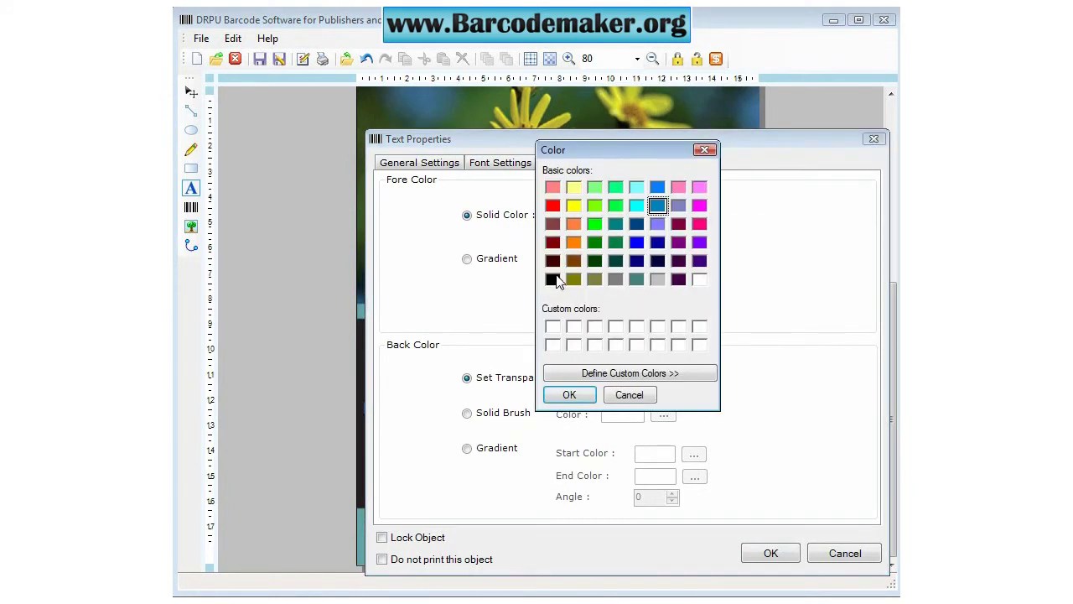
pyautogui.click(637, 224)
pyautogui.click(585, 376)
pyautogui.moveTo(897, 281); pyautogui.dragTo(897, 299)
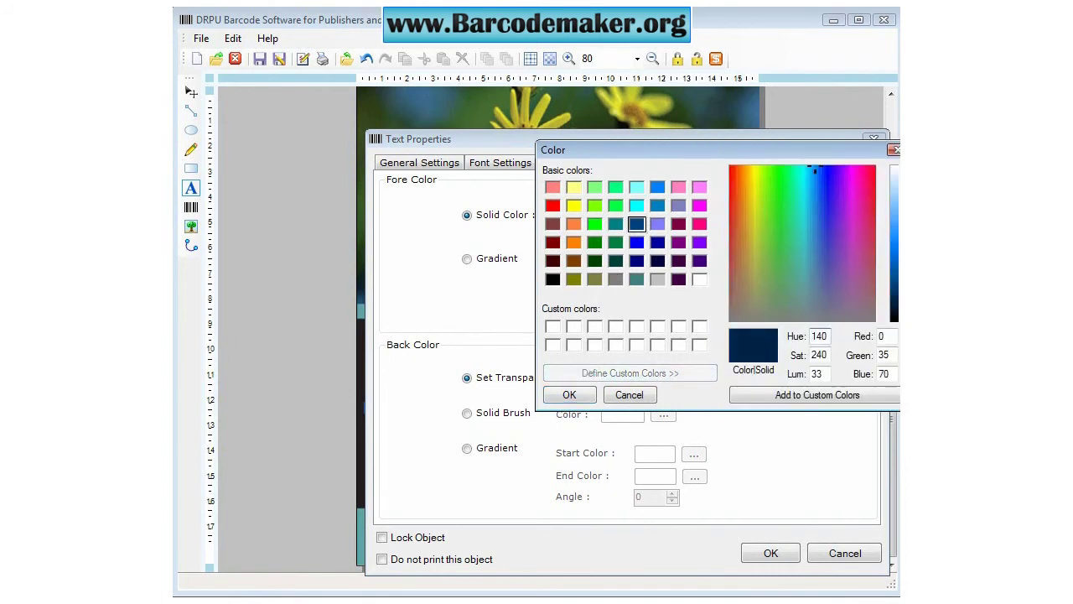
pyautogui.click(586, 394)
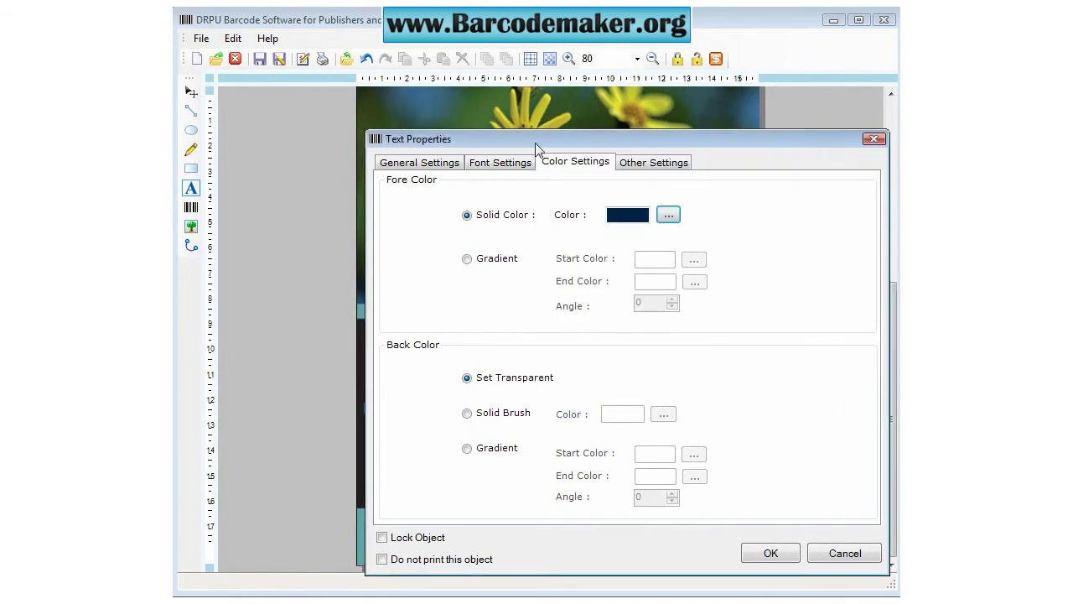
pyautogui.click(489, 165)
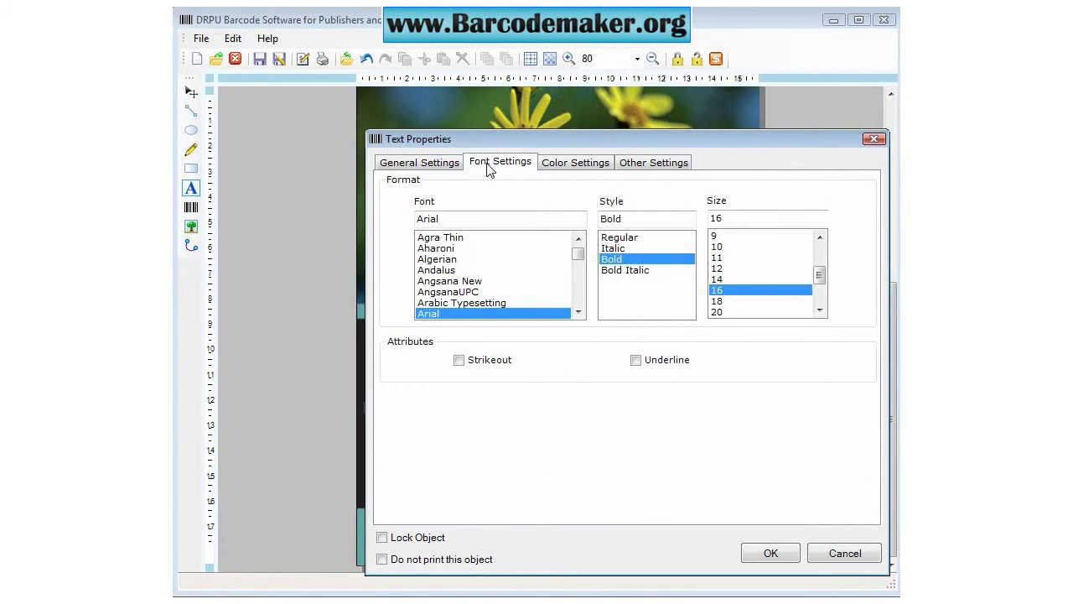
pyautogui.click(441, 162)
pyautogui.click(767, 550)
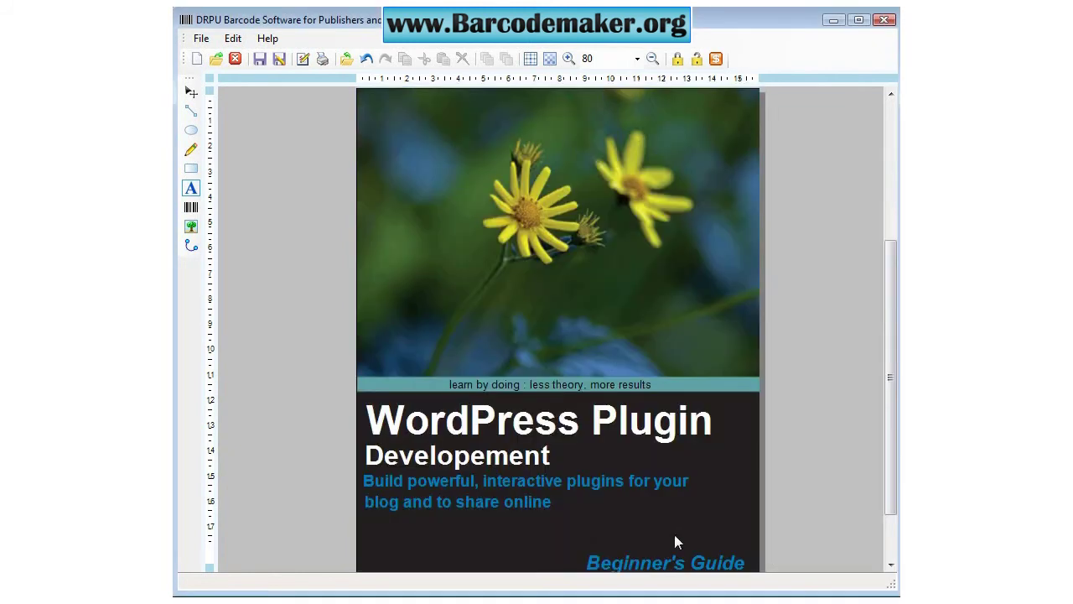
# Step: Replace the teal band's placeholder text with the author's full name and move it to the band's upper-left corner
pyautogui.scroll(-2, 660, 475)
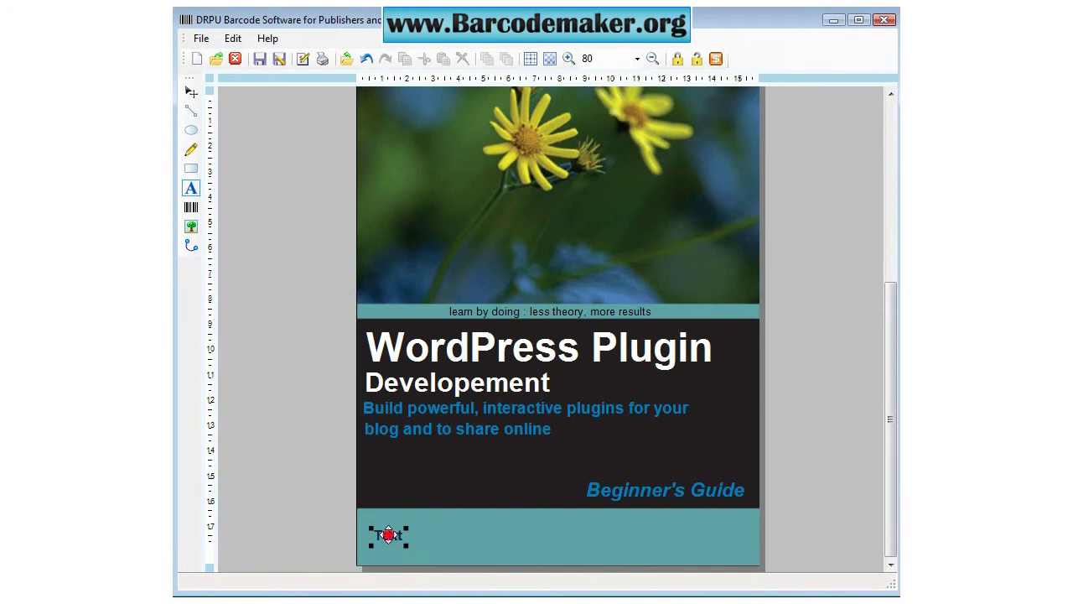
pyautogui.doubleClick(391, 534)
pyautogui.write('Vladimir Prelovac')
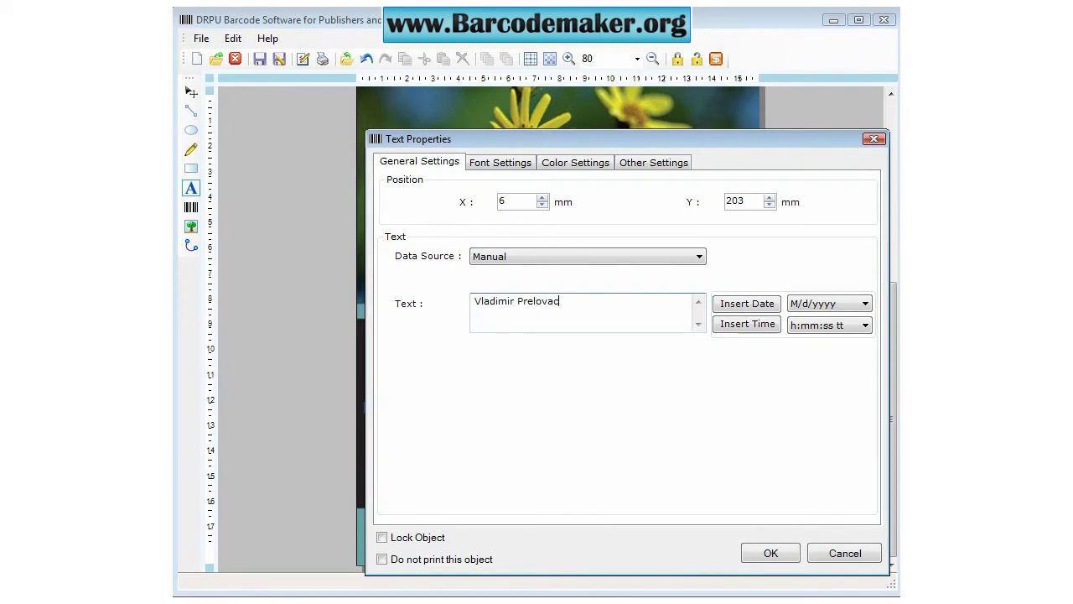
pyautogui.click(767, 555)
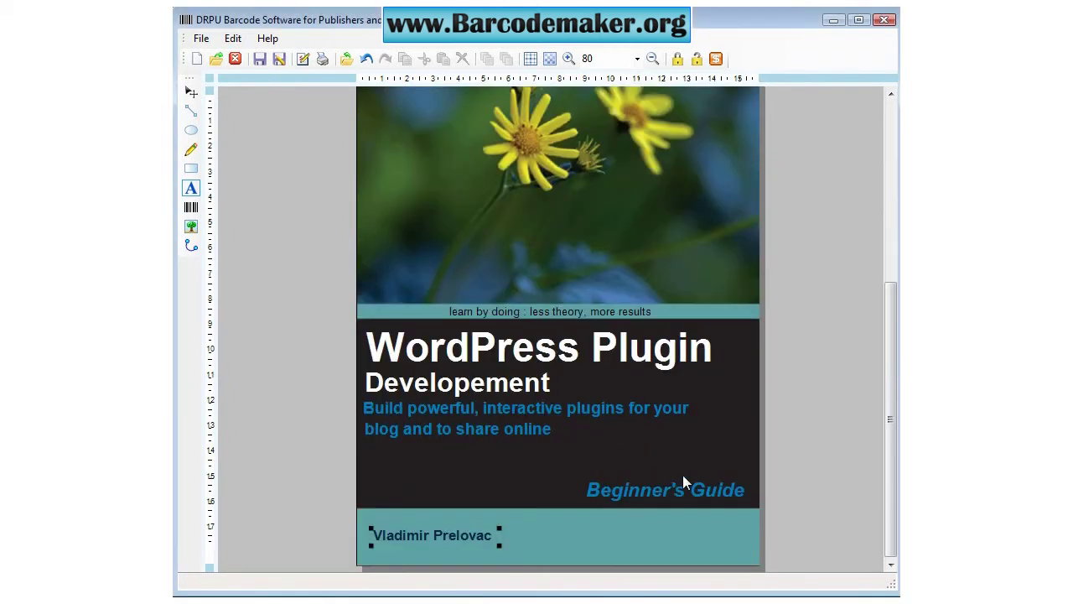
pyautogui.moveTo(487, 534); pyautogui.dragTo(471, 521)
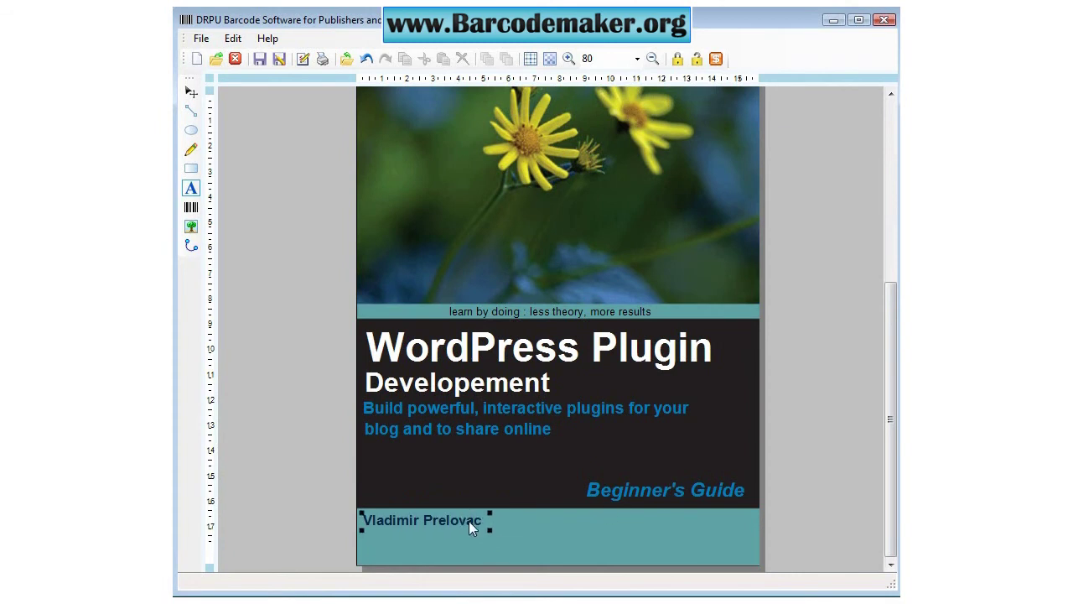
# Step: Add a barcode at the cover's lower-left corner, about X 3, Y 190 mm, and move the author's name to the lower-right corner
pyautogui.click(191, 207)
pyautogui.click(630, 541)
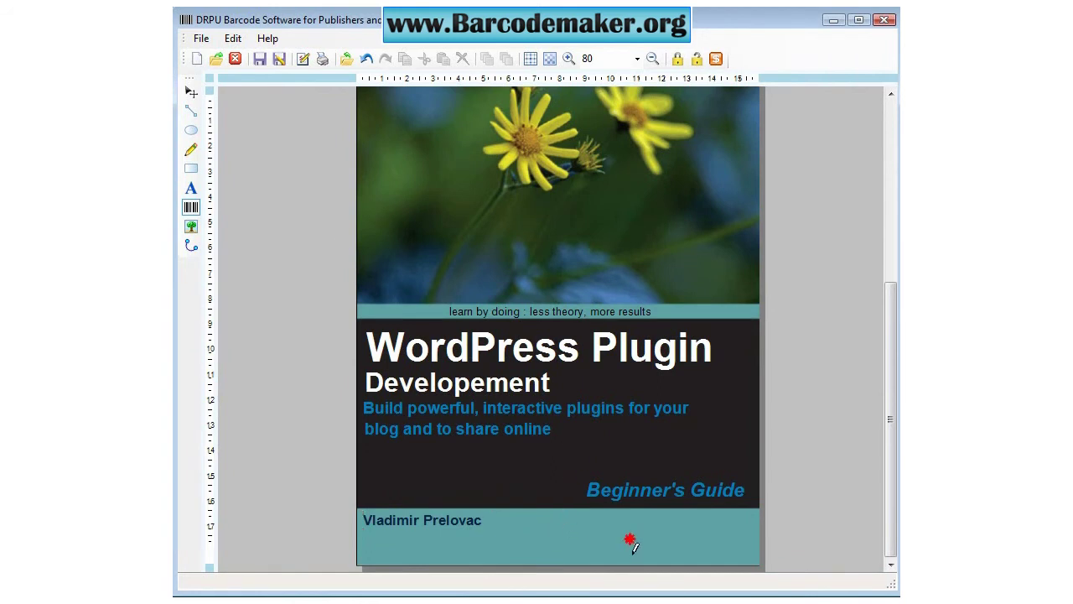
pyautogui.click(698, 466)
pyautogui.moveTo(411, 329); pyautogui.dragTo(440, 482)
pyautogui.moveTo(432, 530); pyautogui.dragTo(693, 551)
pyautogui.moveTo(450, 480); pyautogui.dragTo(435, 526)
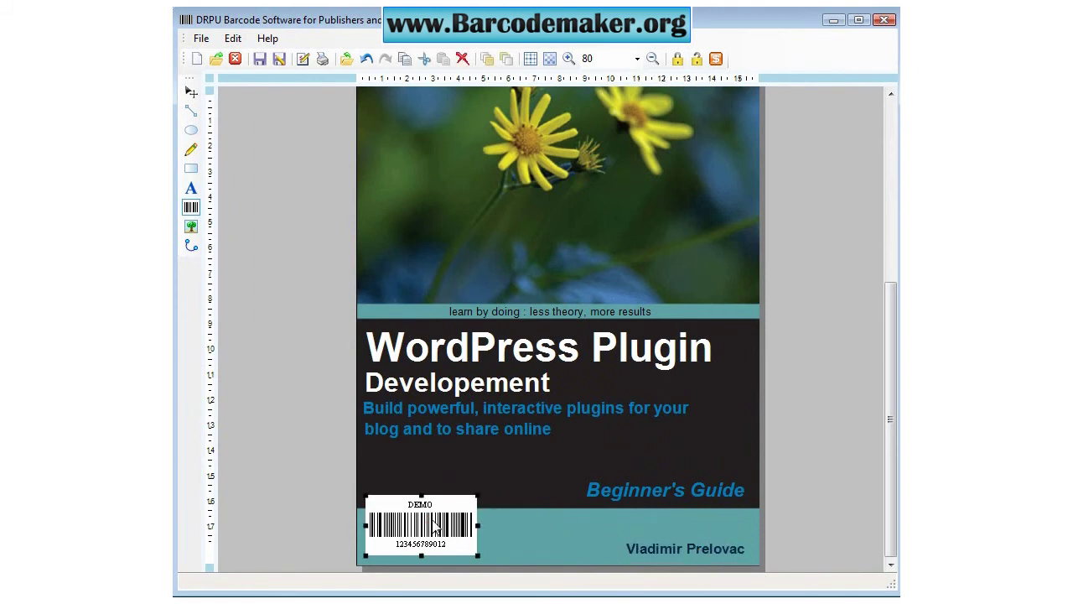
# Step: Set the linear barcode's value to 846744864 and its footer to "Wordpress Plugin"
pyautogui.doubleClick(431, 521)
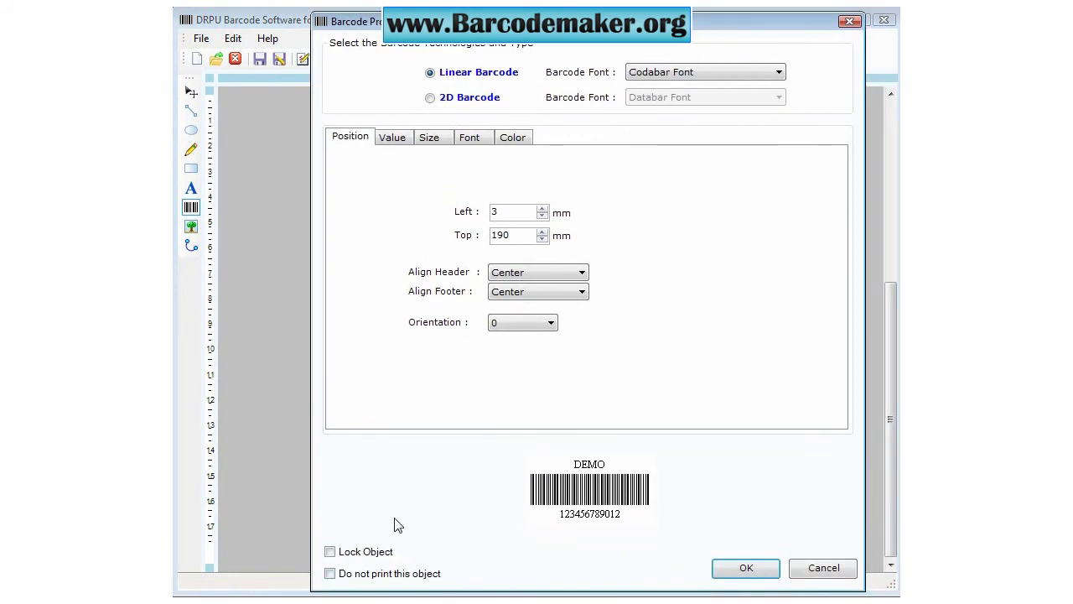
pyautogui.click(394, 139)
pyautogui.doubleClick(562, 215)
pyautogui.write('846744864')
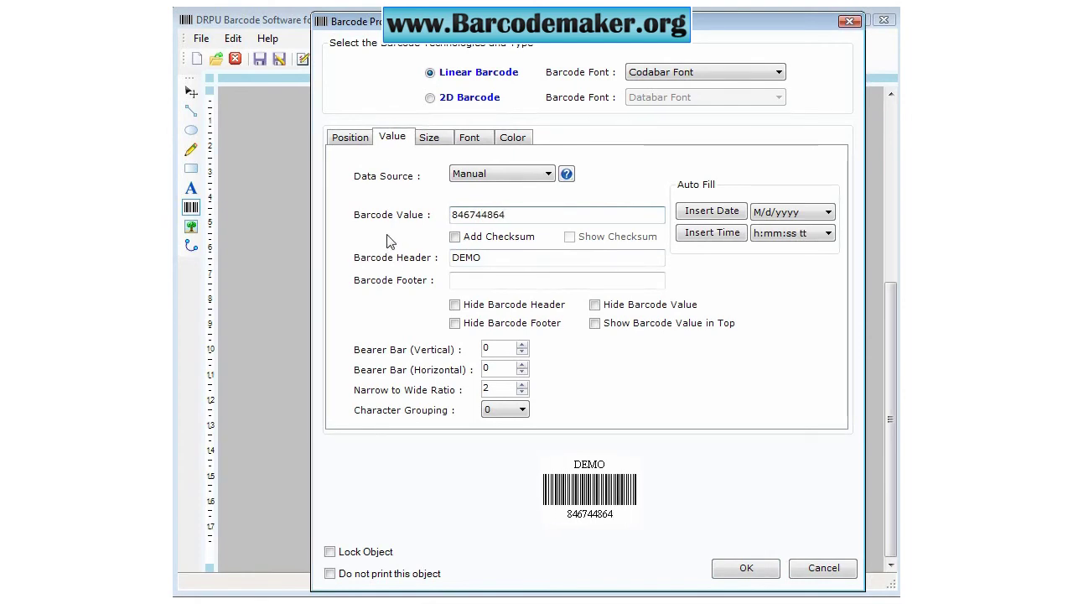
pyautogui.click(489, 280)
pyautogui.write('Wordpress Plugin')
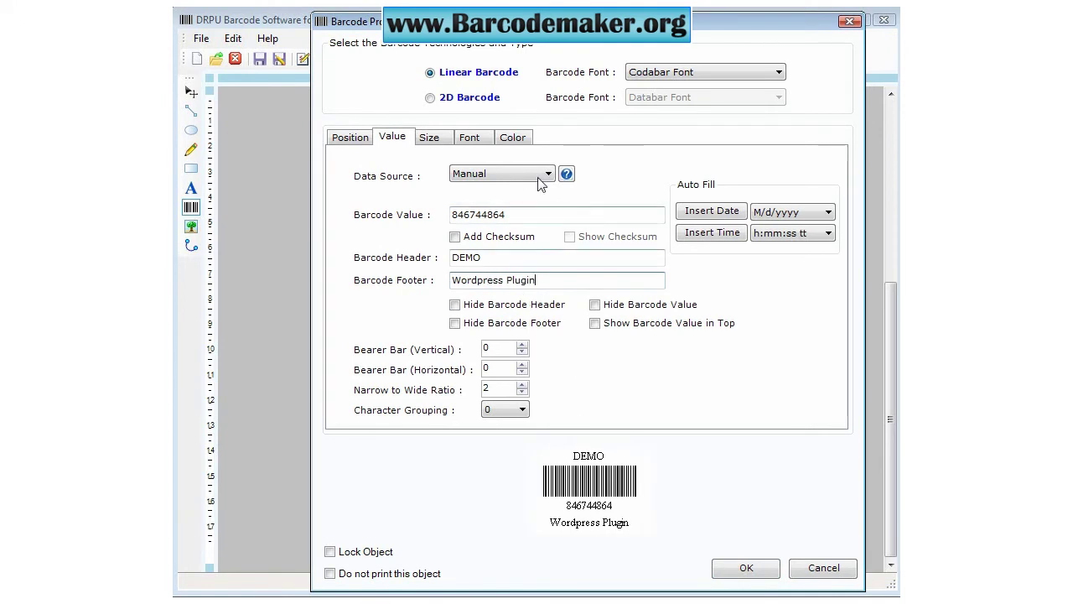
# Step: Switch the barcode to a 2D barcode with the PDF417 Font and apply the barcode settings
pyautogui.click(695, 74)
pyautogui.click(511, 97)
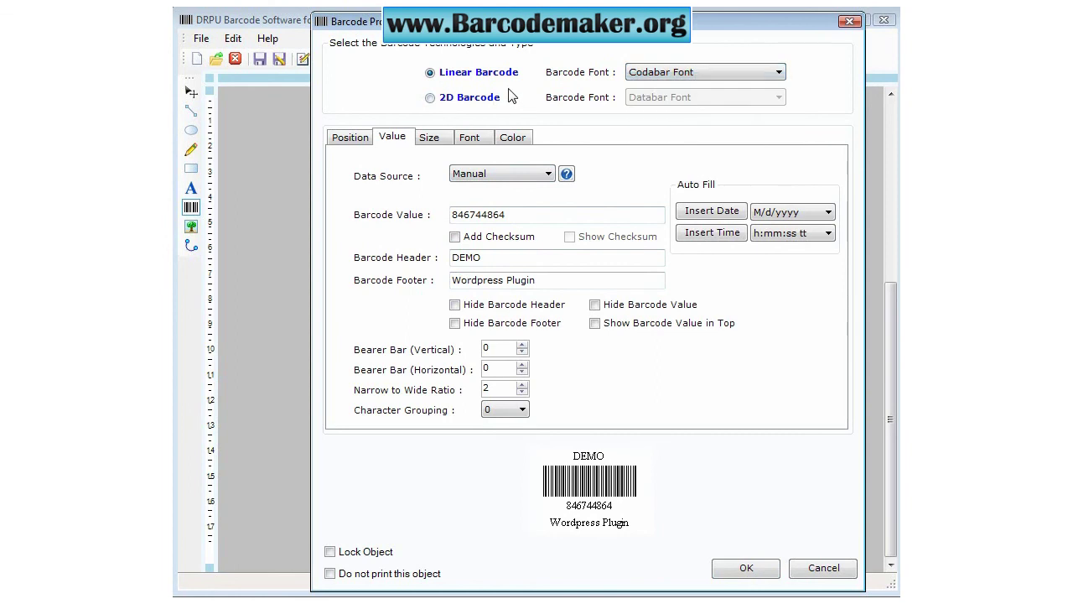
pyautogui.click(488, 98)
pyautogui.click(683, 98)
pyautogui.click(680, 137)
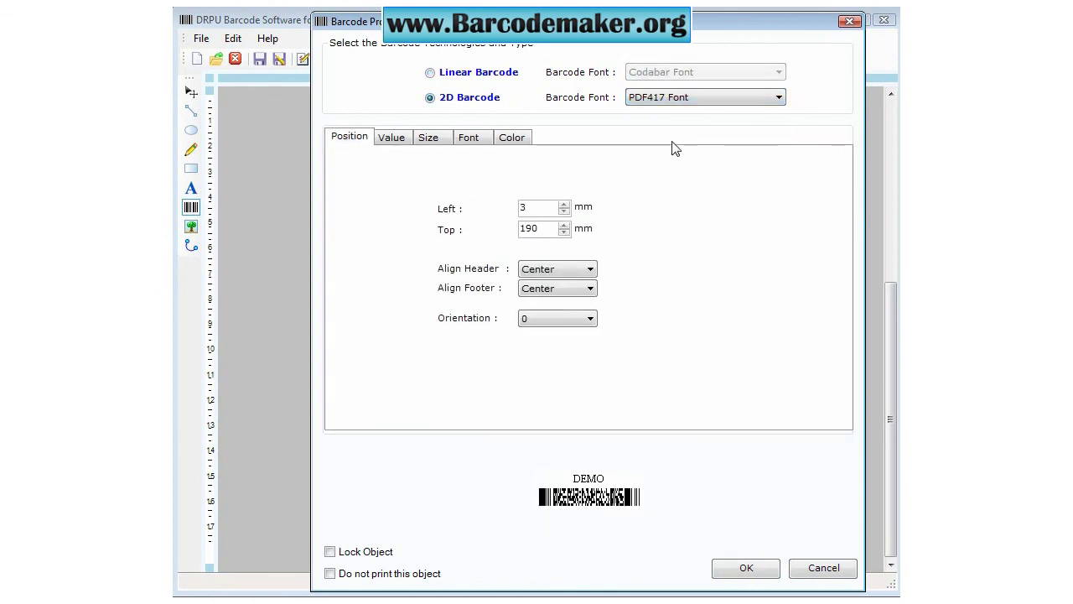
pyautogui.click(728, 573)
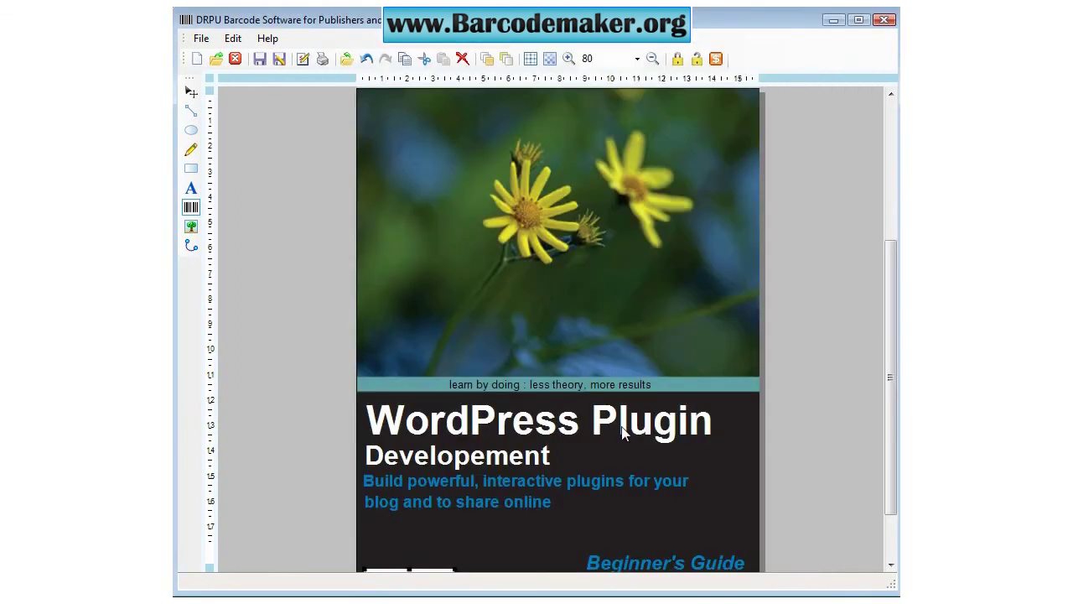
# Step: Deselect the barcode on the cover and set the canvas zoom to 60 to view the whole label
pyautogui.moveTo(891, 377); pyautogui.dragTo(892, 411)
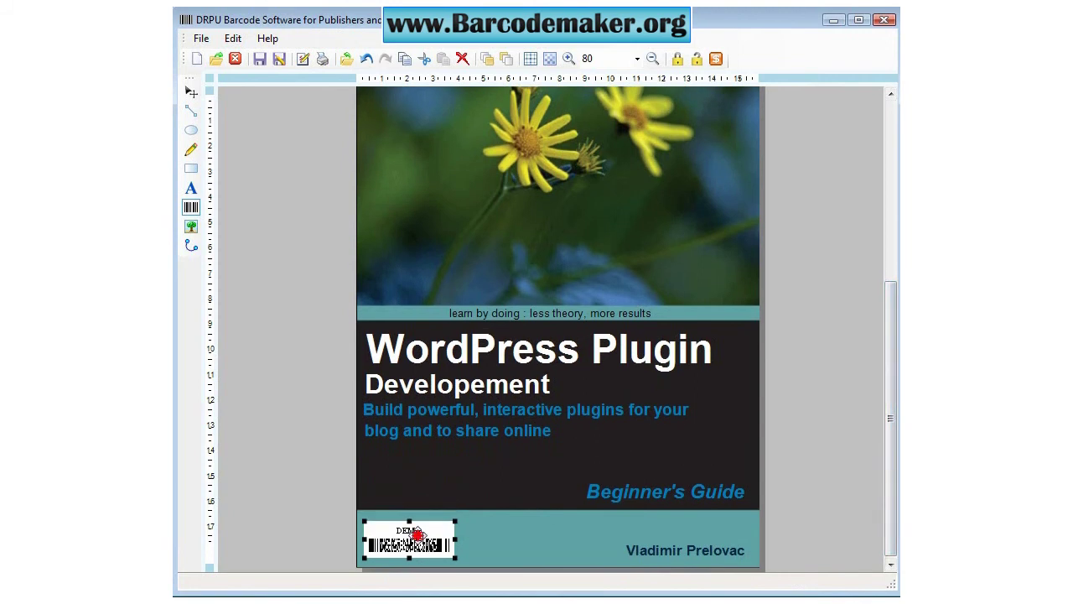
pyautogui.click(502, 525)
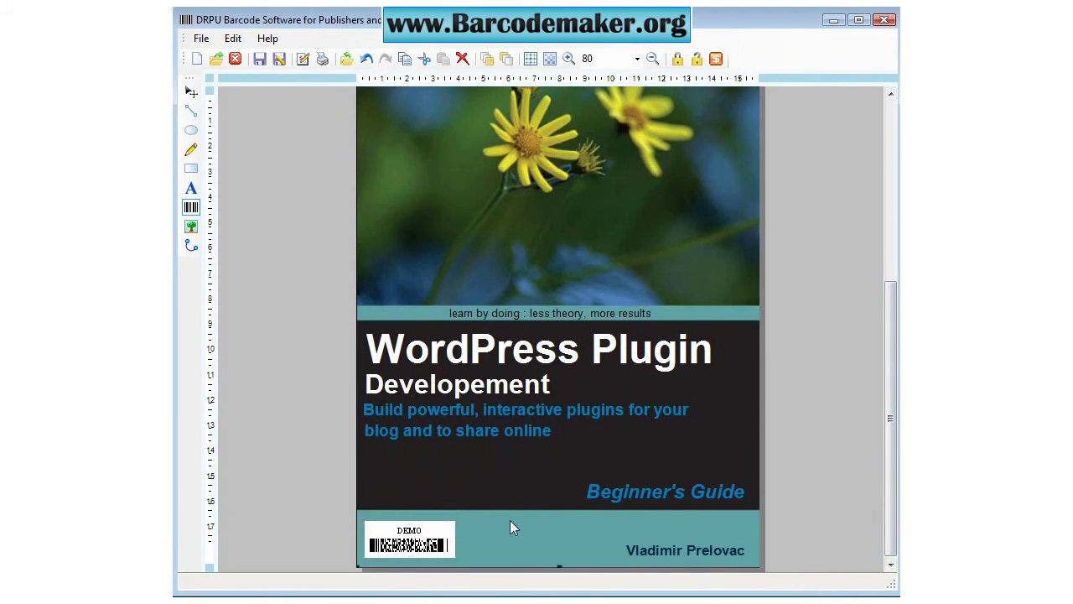
pyautogui.scroll(2, 470, 403)
pyautogui.doubleClick(597, 59)
pyautogui.write('60')
pyautogui.press('Return')
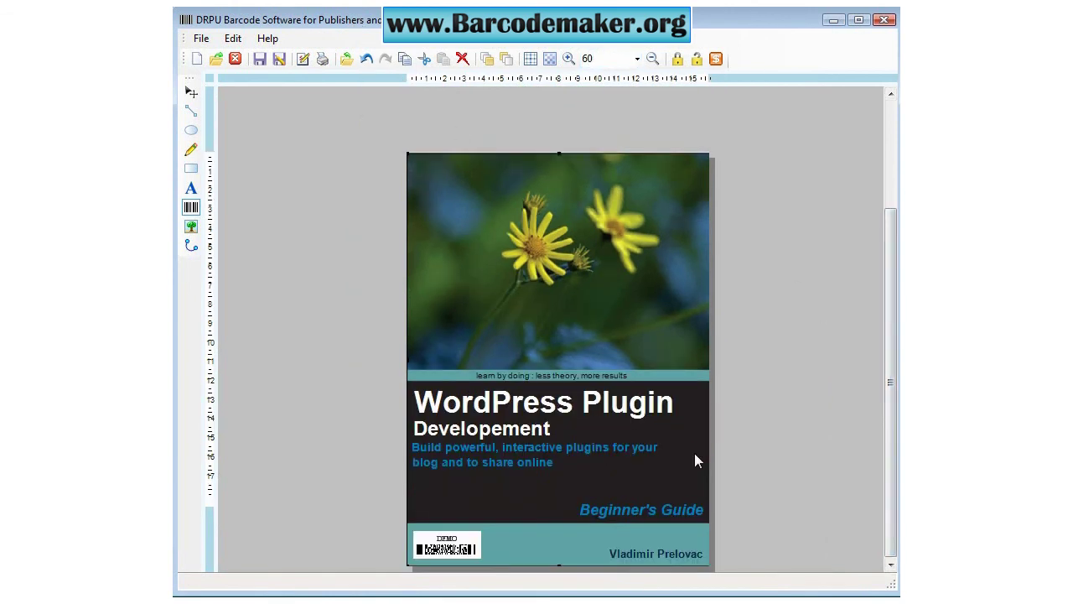
# Step: Open the print preview of the cover using the Default Print Profile and enlarge the preview window
pyautogui.click(201, 38)
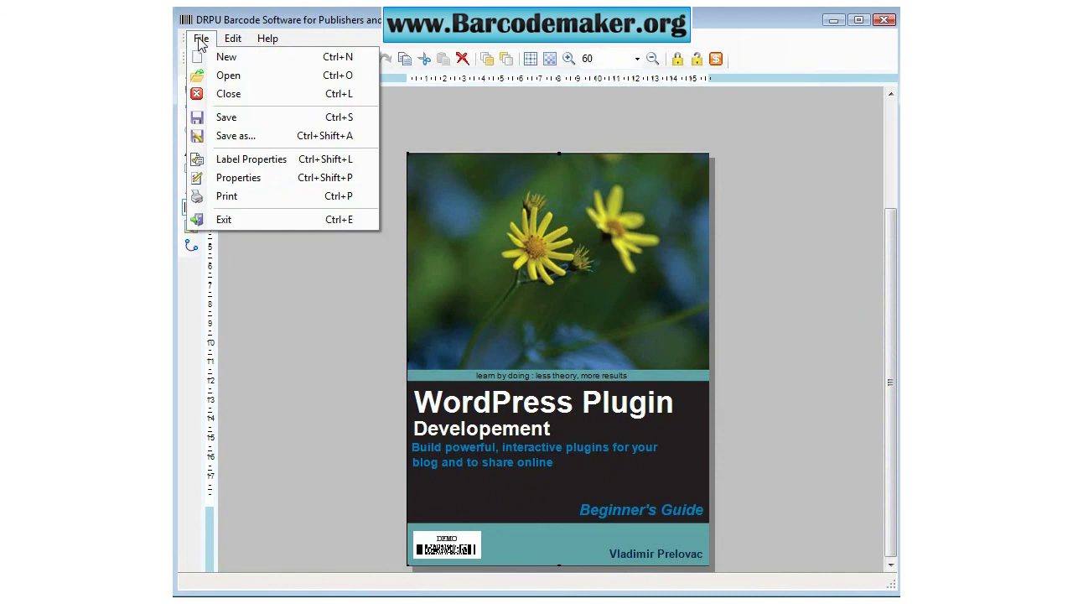
pyautogui.click(248, 195)
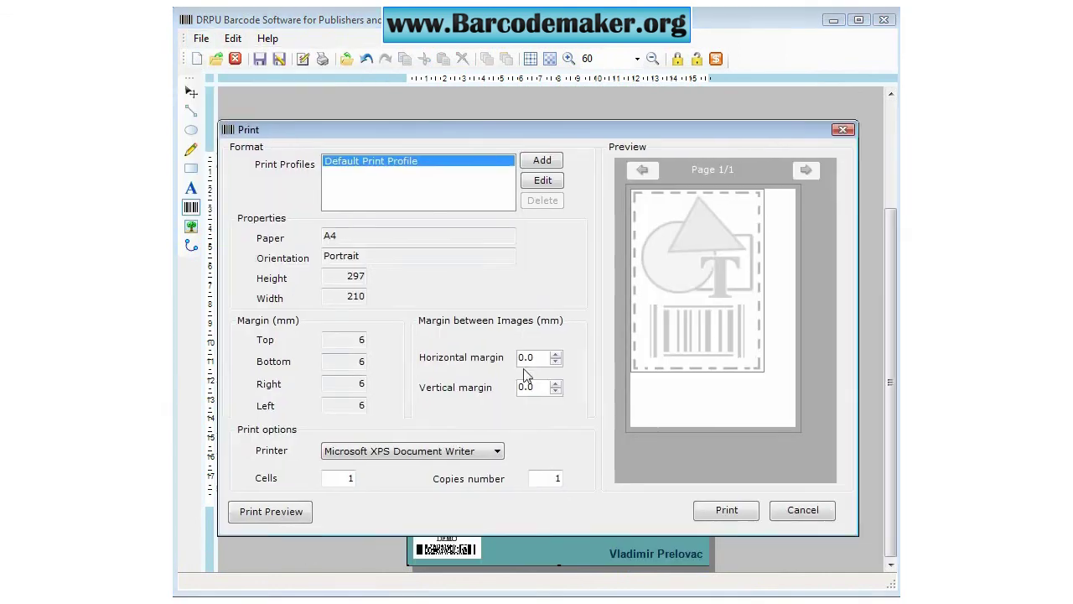
pyautogui.click(271, 511)
pyautogui.moveTo(517, 416); pyautogui.dragTo(718, 557)
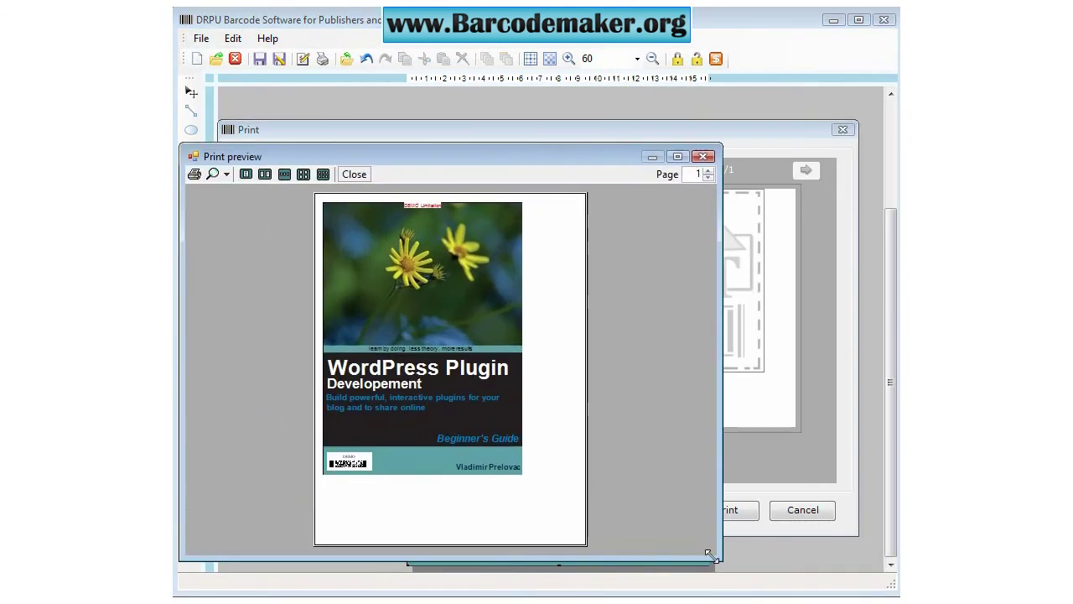
# Step: Examine the previewed cover at several zoom levels, return to the full-page view, and close the preview and print settings without printing
pyautogui.click(225, 175)
pyautogui.click(248, 262)
pyautogui.click(226, 175)
pyautogui.click(302, 243)
pyautogui.click(225, 175)
pyautogui.click(243, 283)
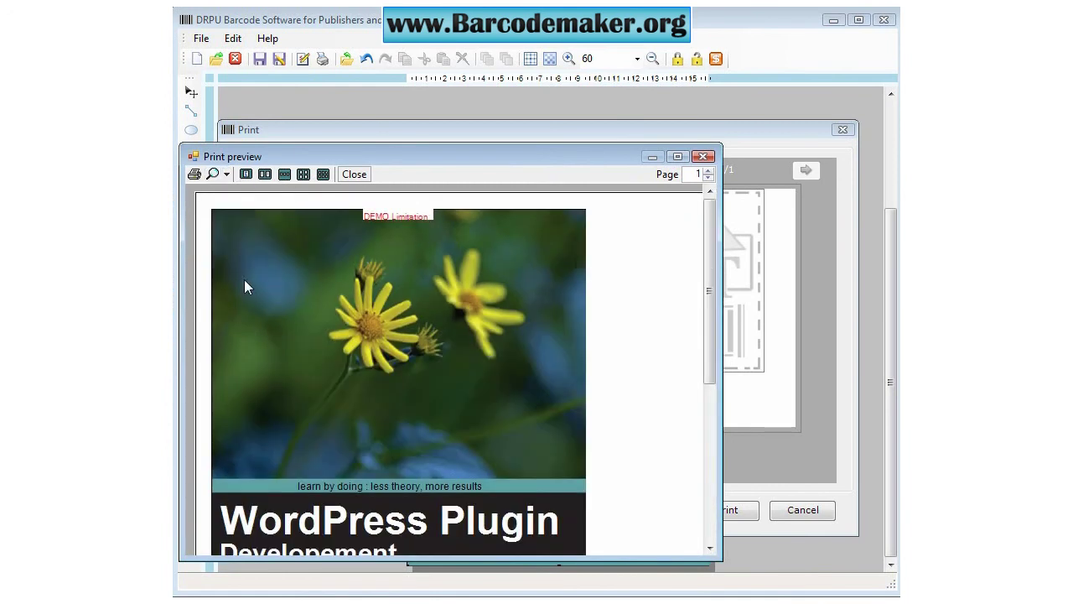
pyautogui.click(212, 173)
pyautogui.click(225, 174)
pyautogui.click(243, 192)
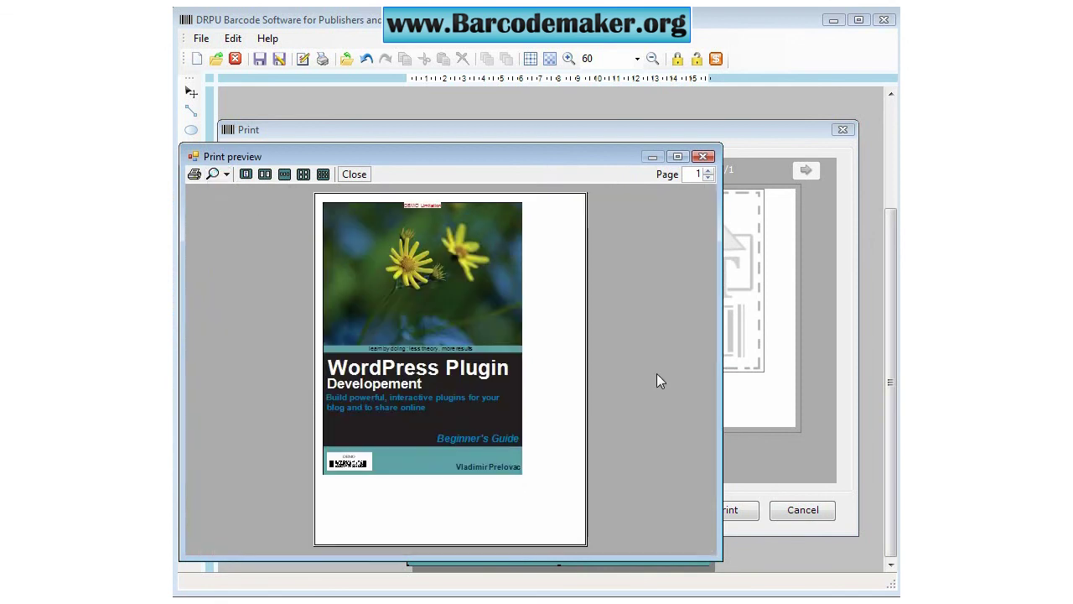
pyautogui.click(705, 156)
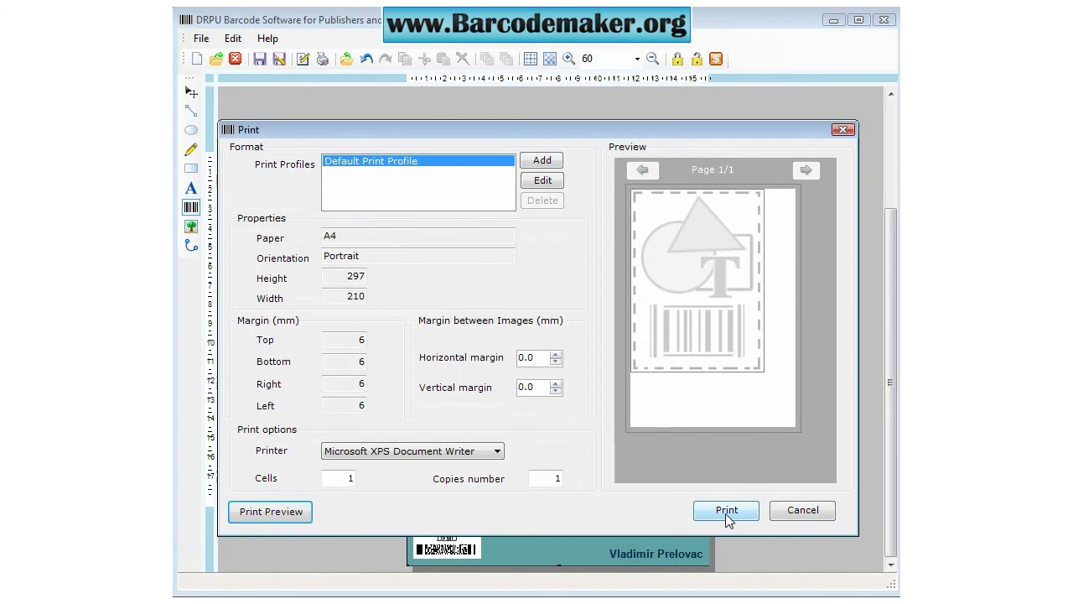
pyautogui.click(842, 130)
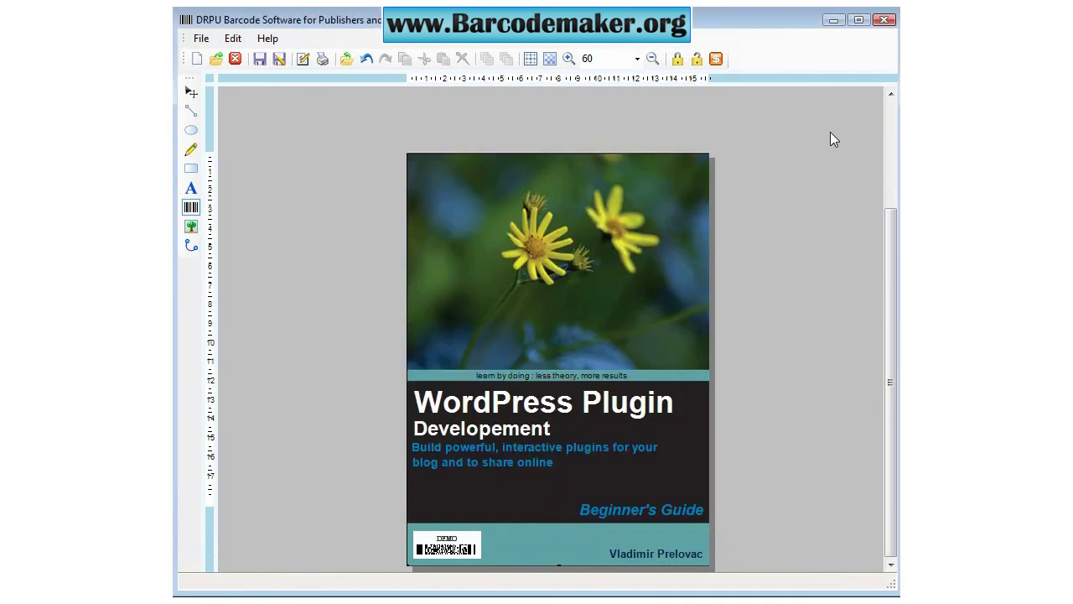
# Step: Save the label design as "book cover" in DRPU Barcode (*.drb) format in the barcode images folder
pyautogui.click(202, 38)
pyautogui.click(259, 120)
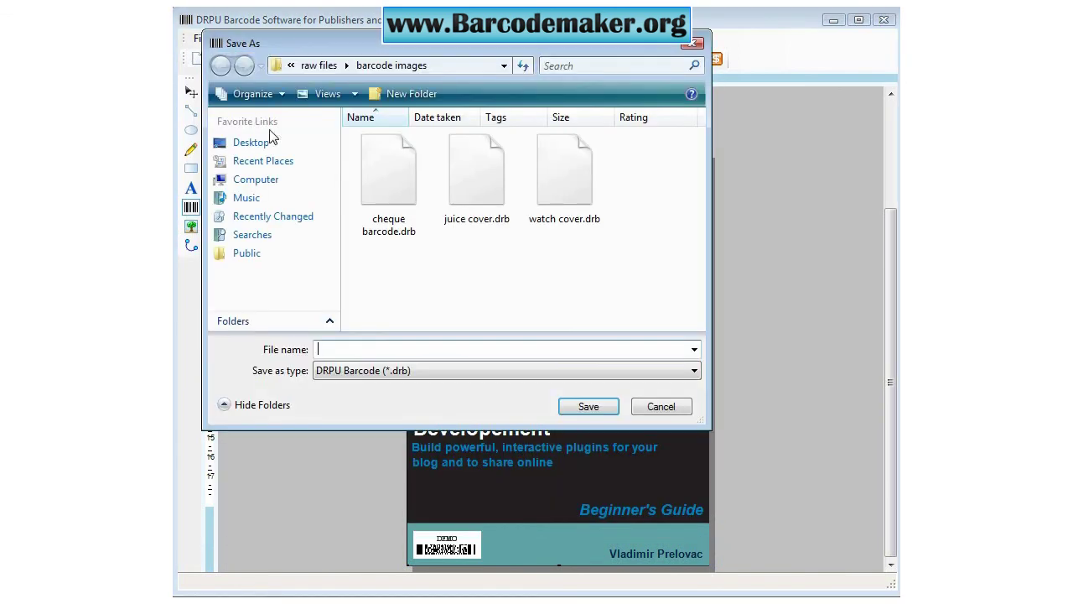
pyautogui.write('book cover')
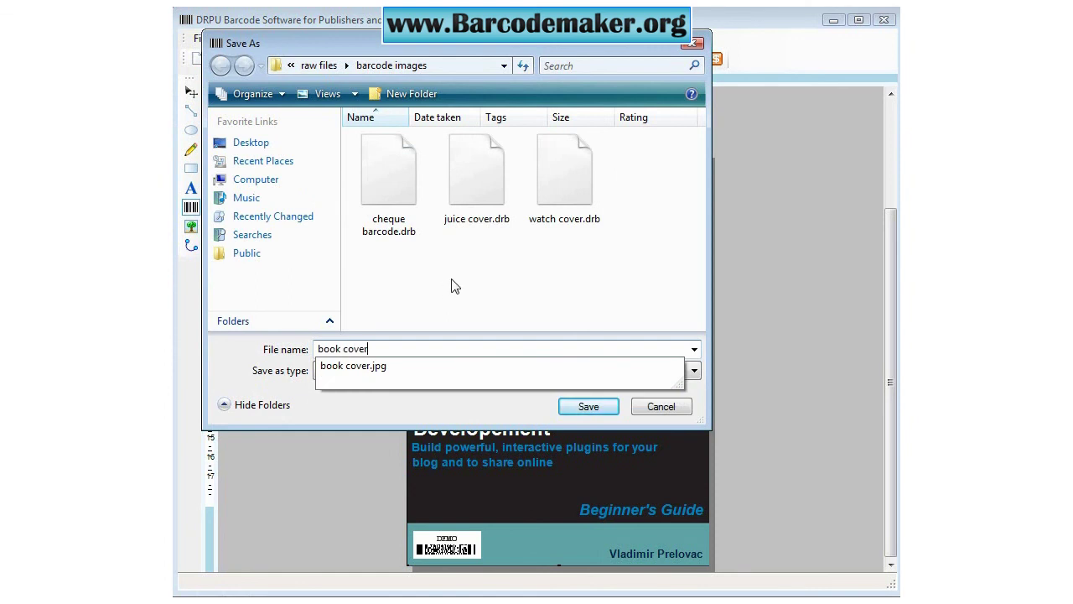
pyautogui.click(451, 286)
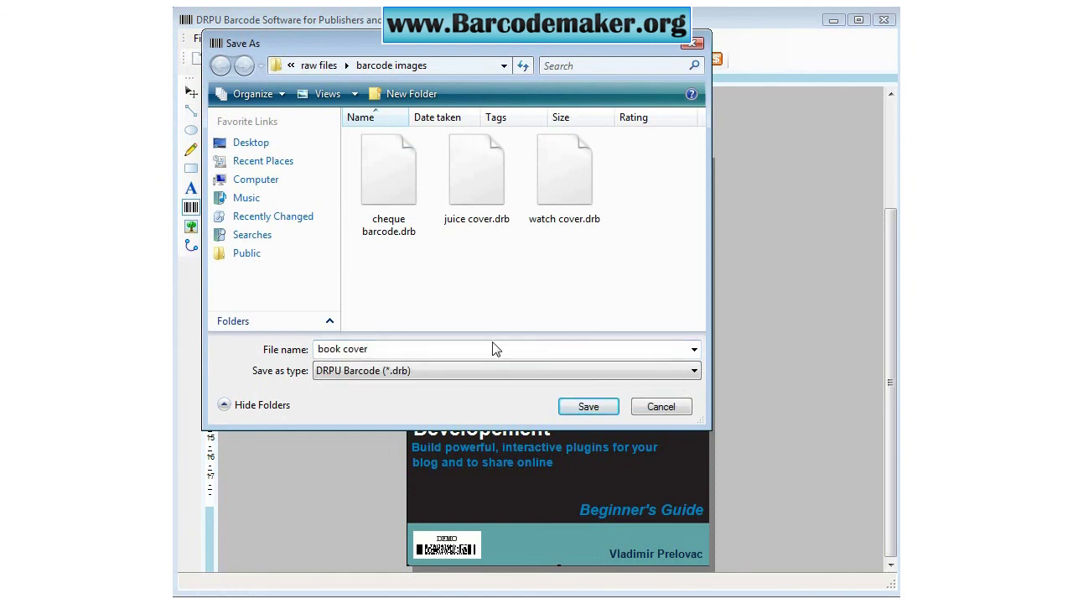
pyautogui.click(590, 407)
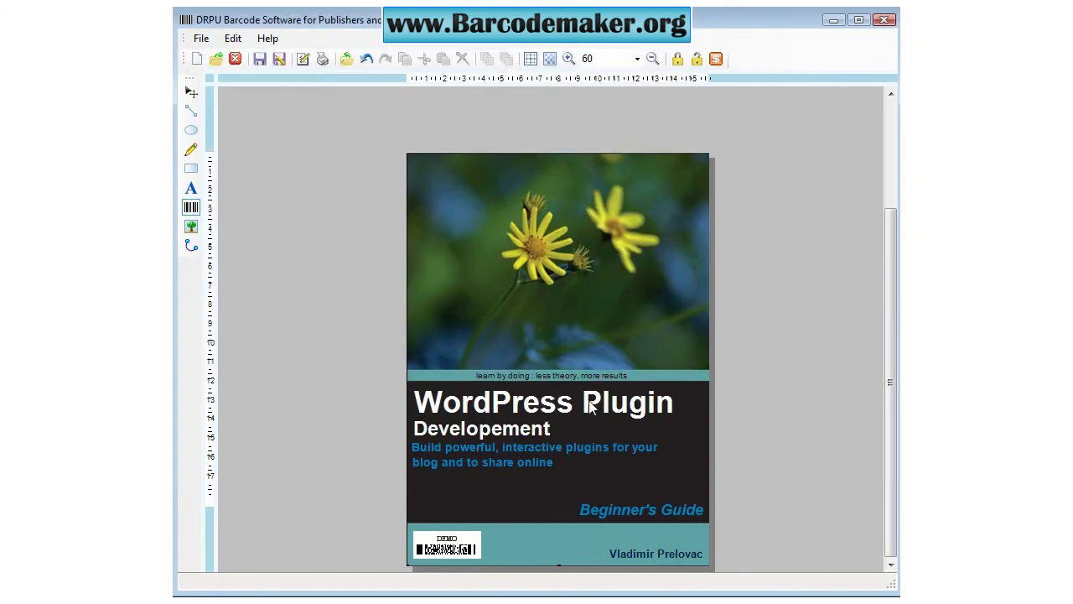